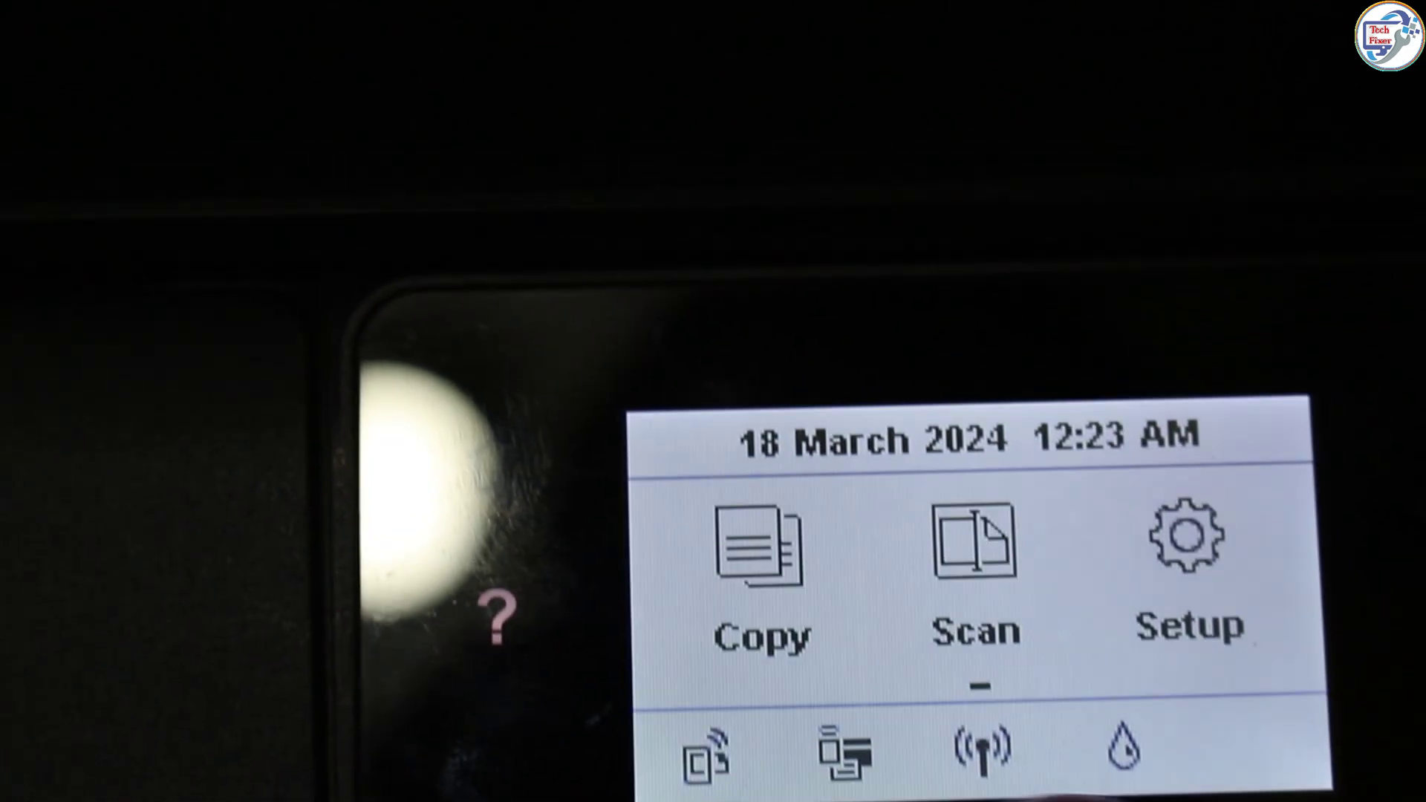
Step: Launch the printer's Wireless Setup Wizard from the Wireless Summary settings
click(981, 750)
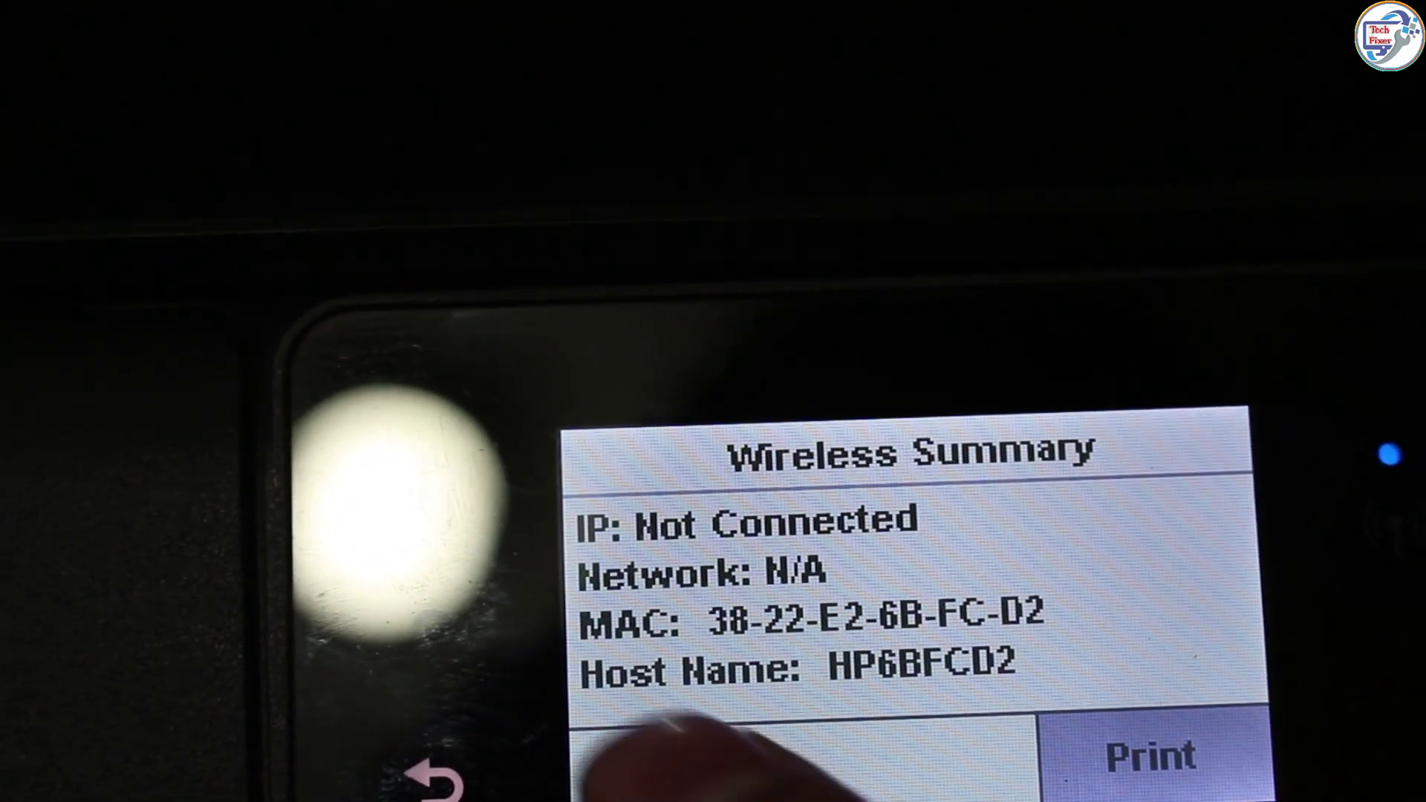
click(672, 749)
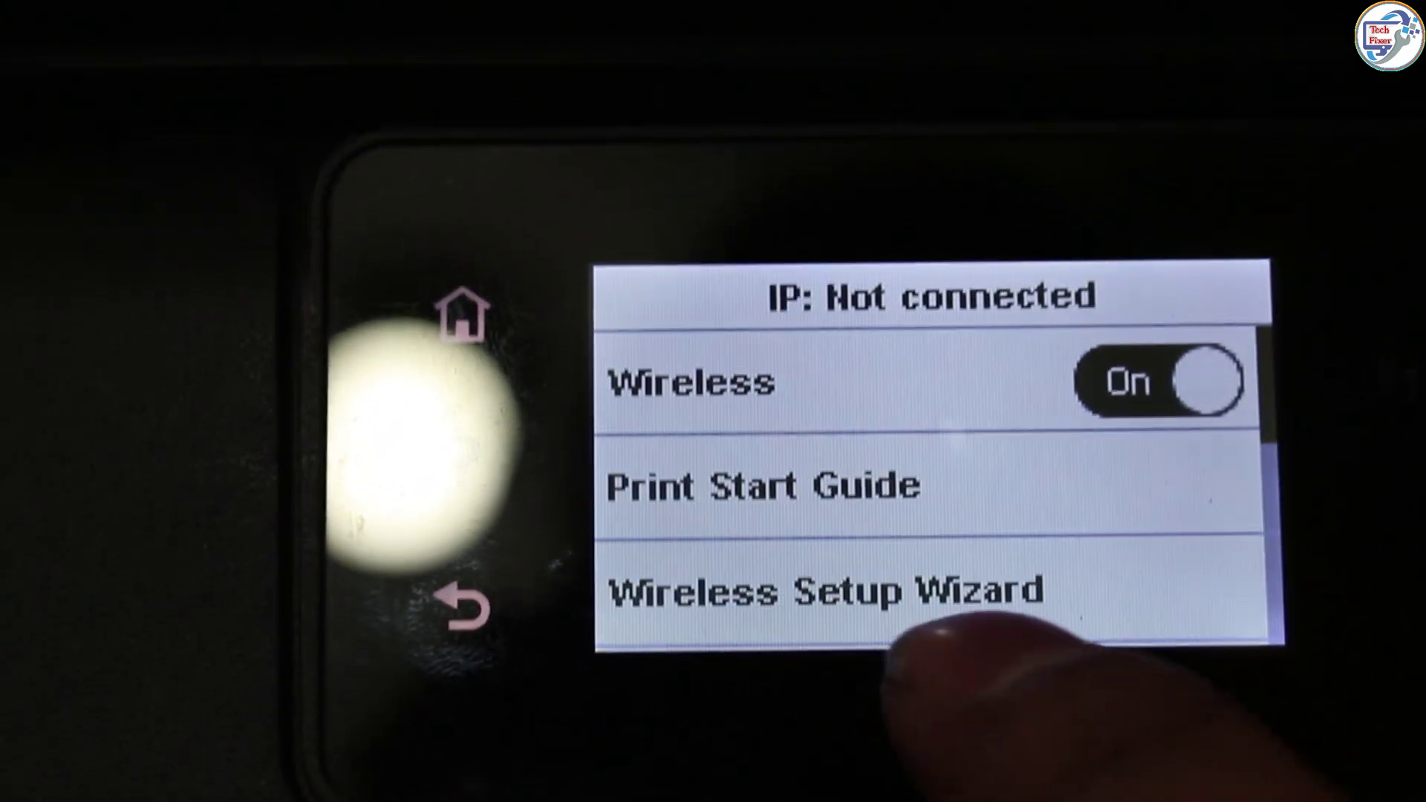
click(973, 591)
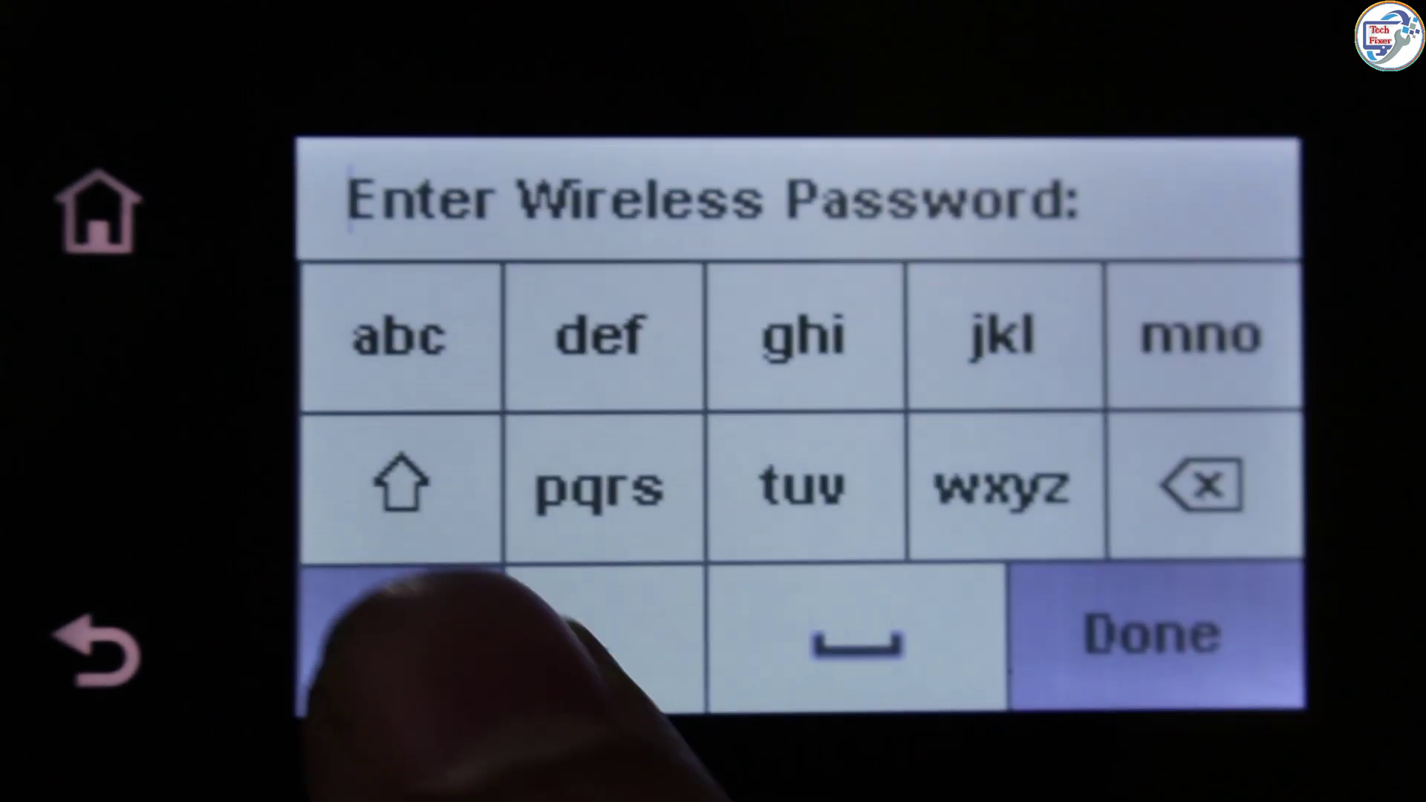
Step: Enter the RST 5G Wi-Fi password on the numbers keyboard, correcting one mistyped character
click(460, 653)
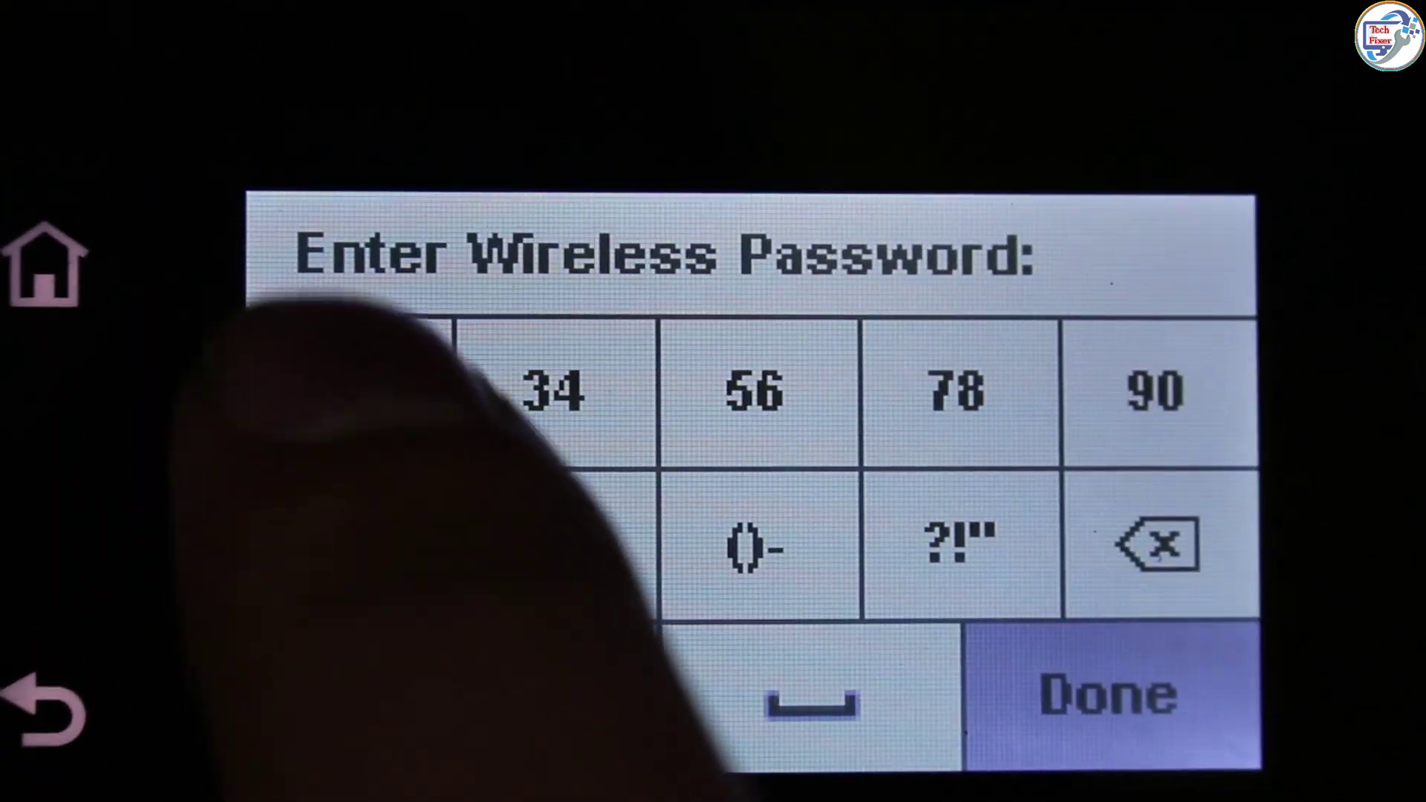
click(349, 394)
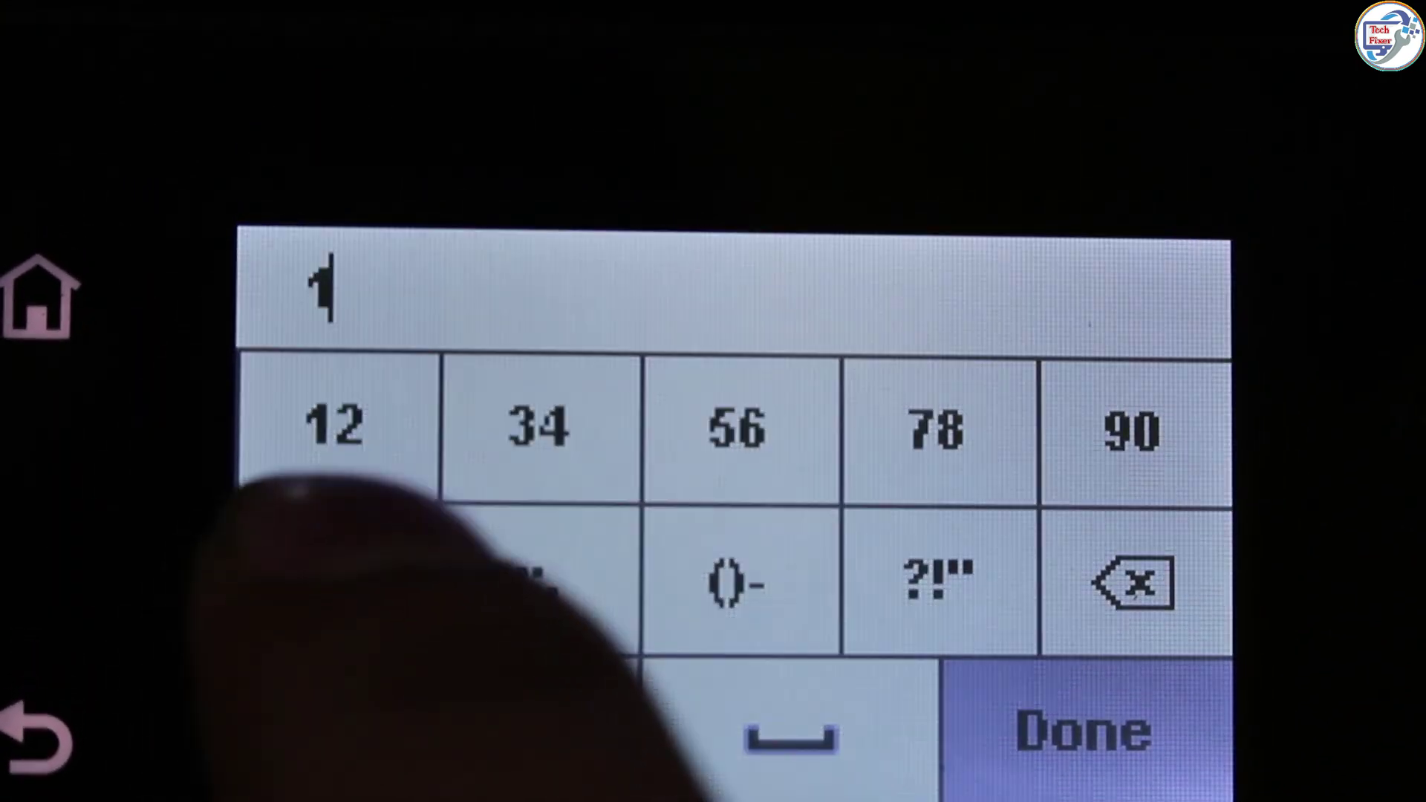
click(323, 446)
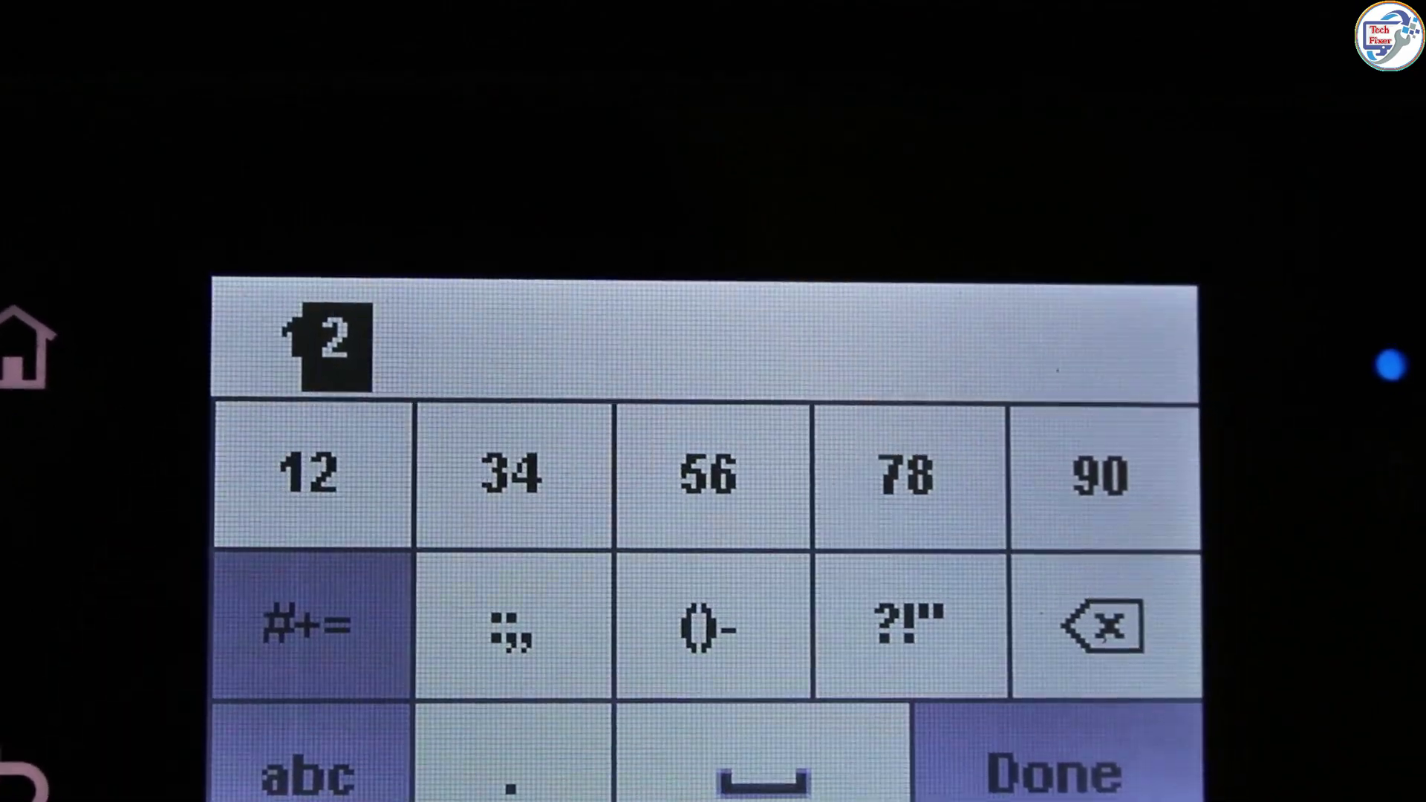
click(323, 413)
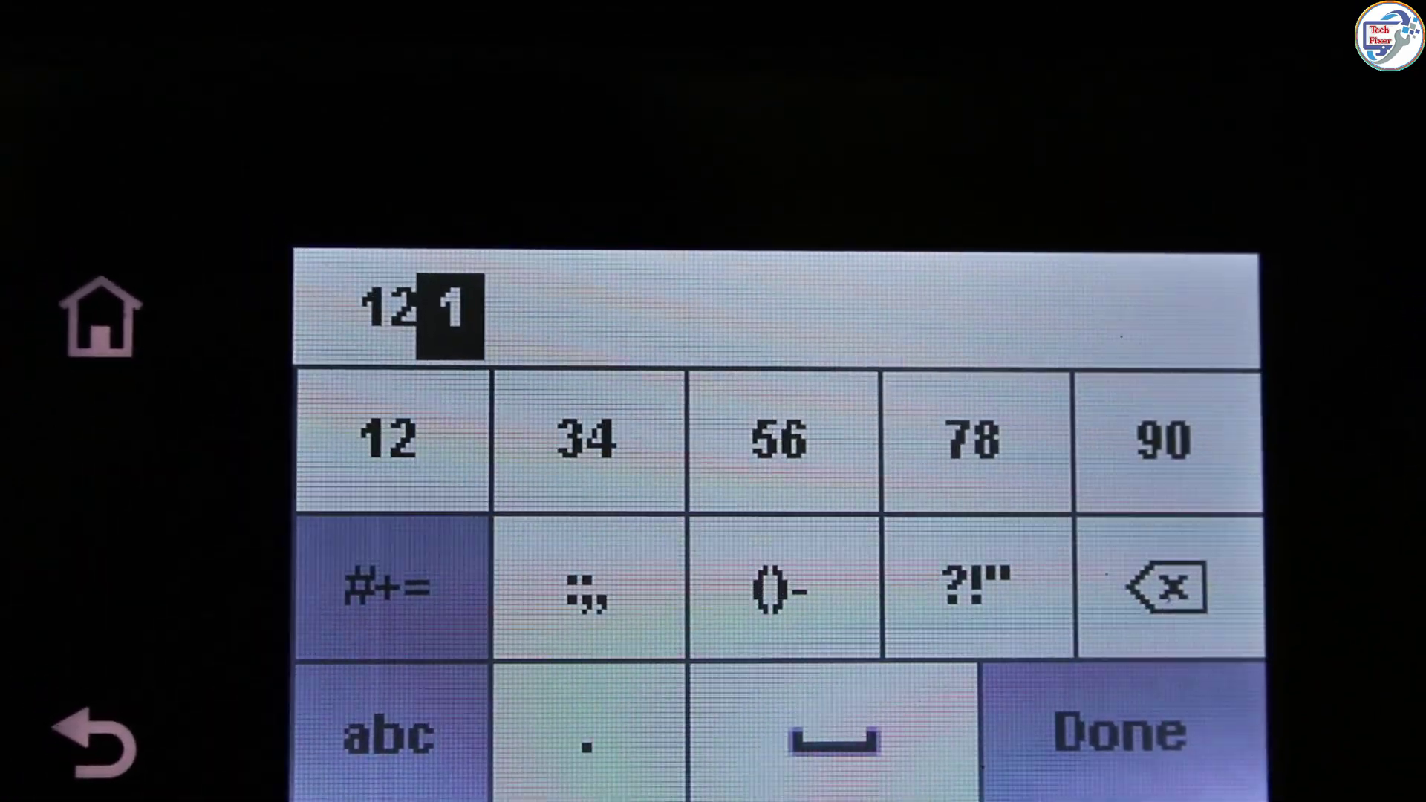
click(366, 391)
click(366, 391)
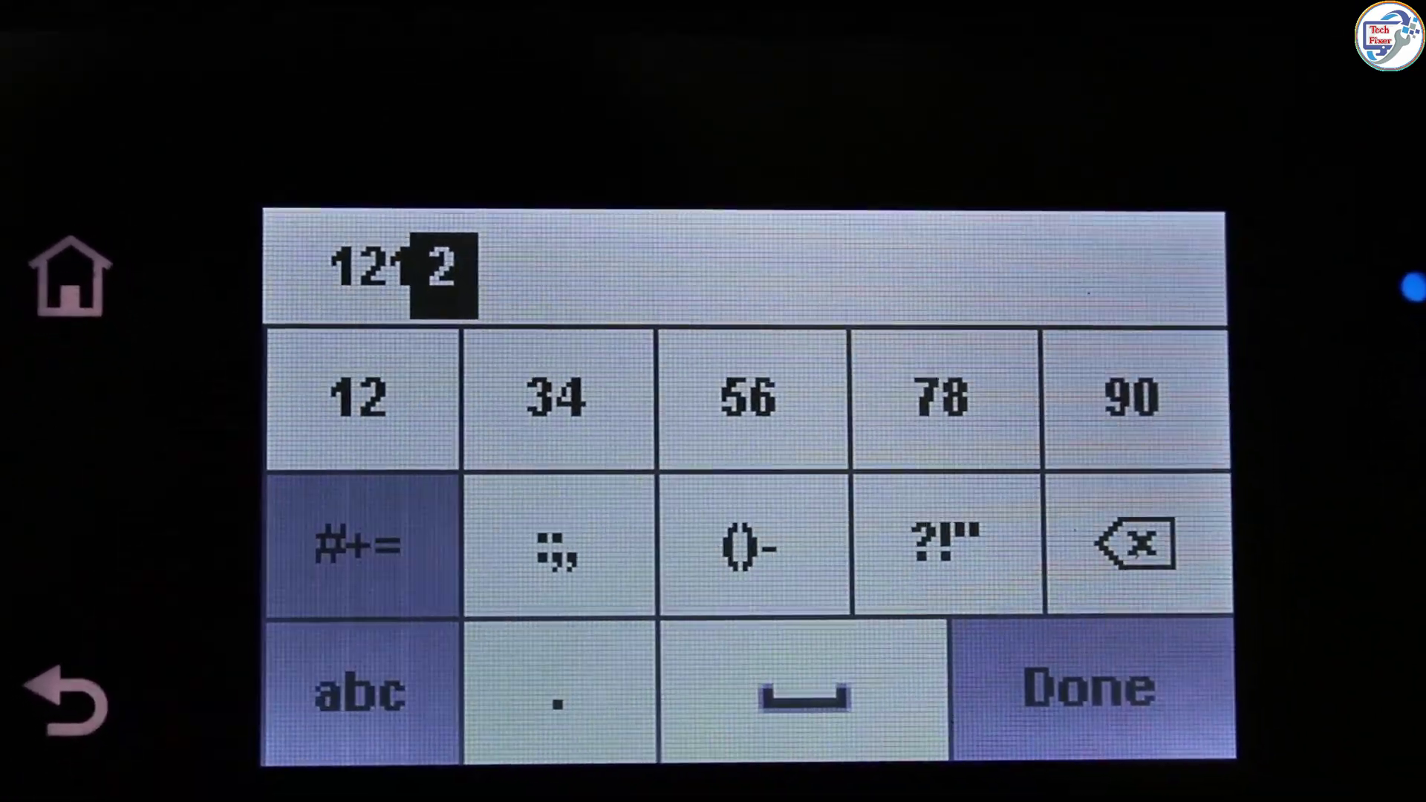
click(562, 391)
click(1145, 531)
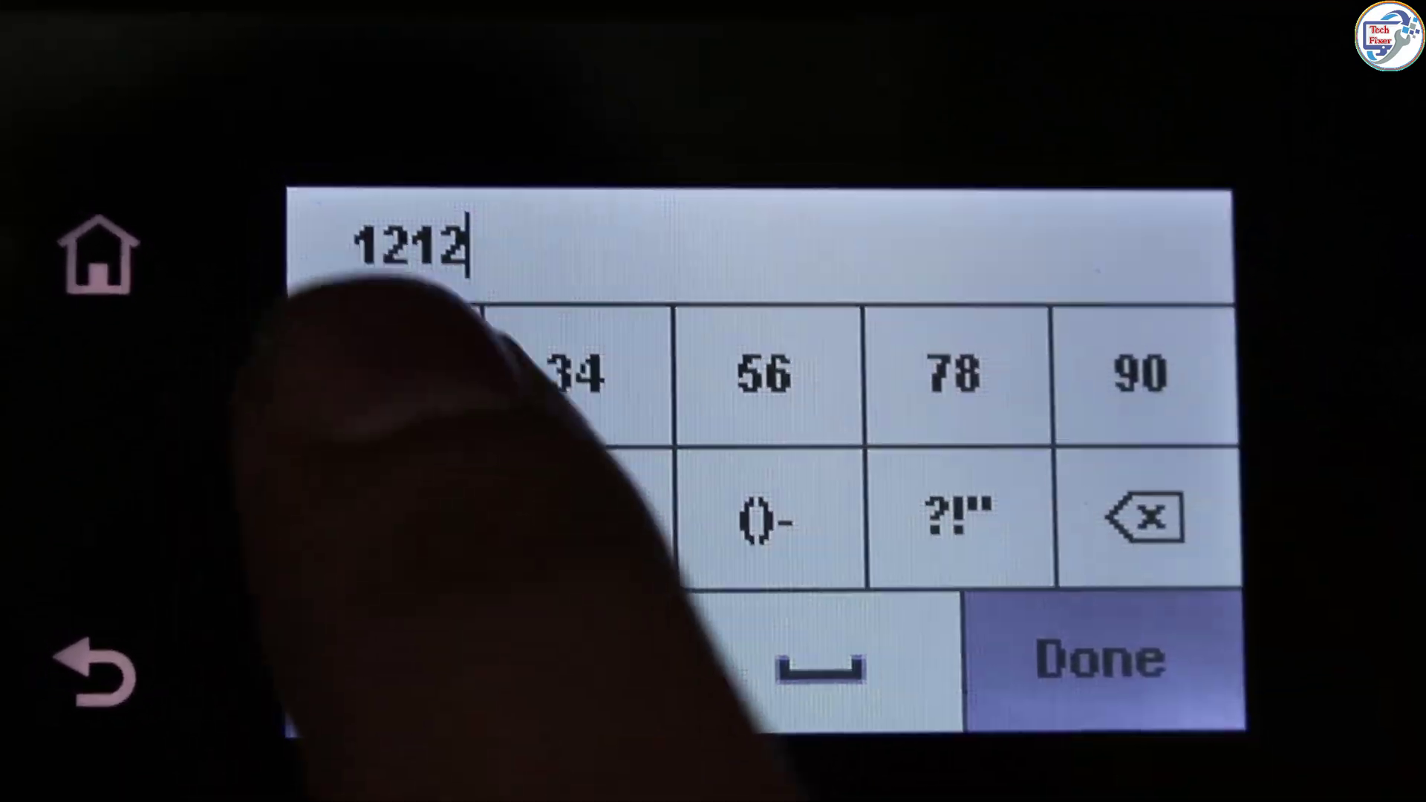
click(375, 386)
click(404, 412)
click(404, 412)
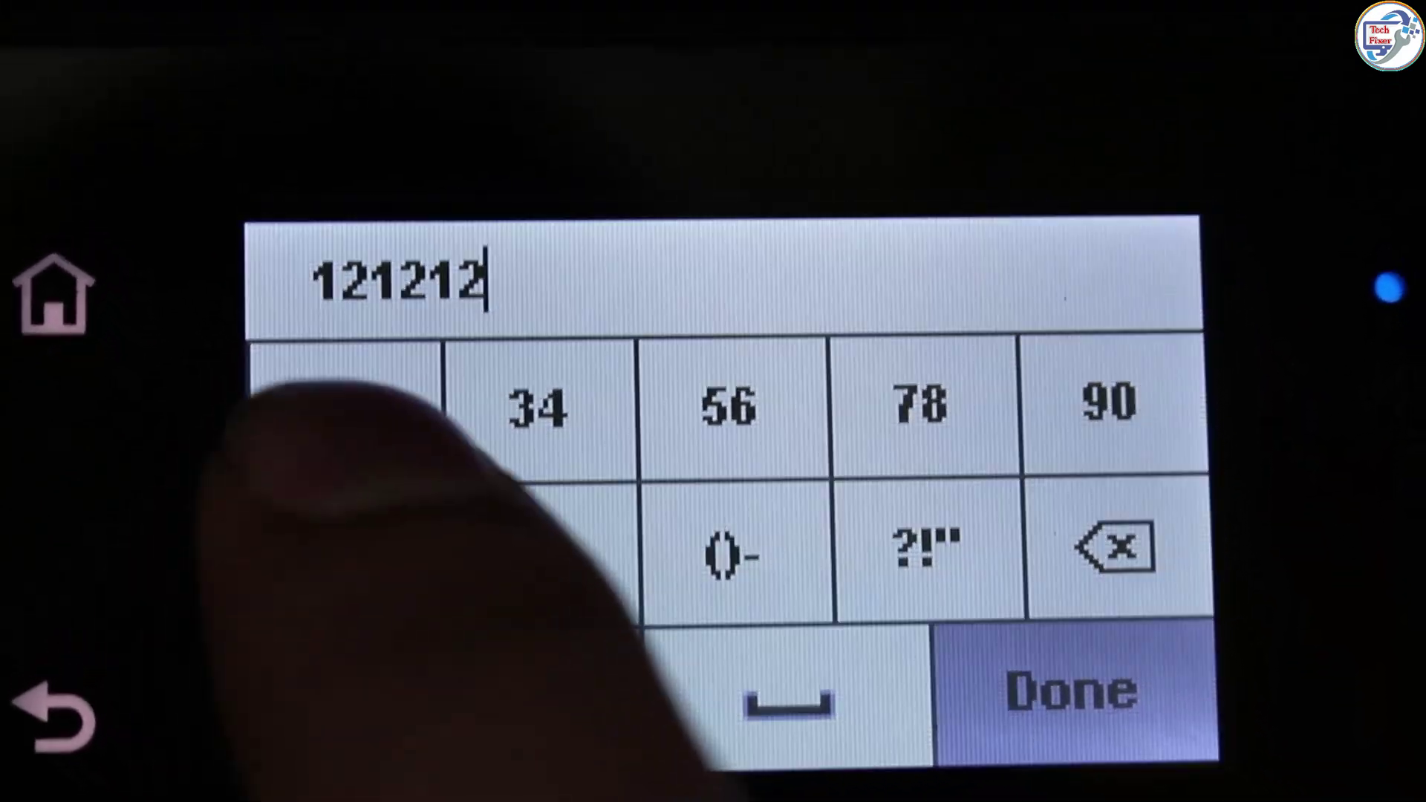
click(404, 412)
click(327, 423)
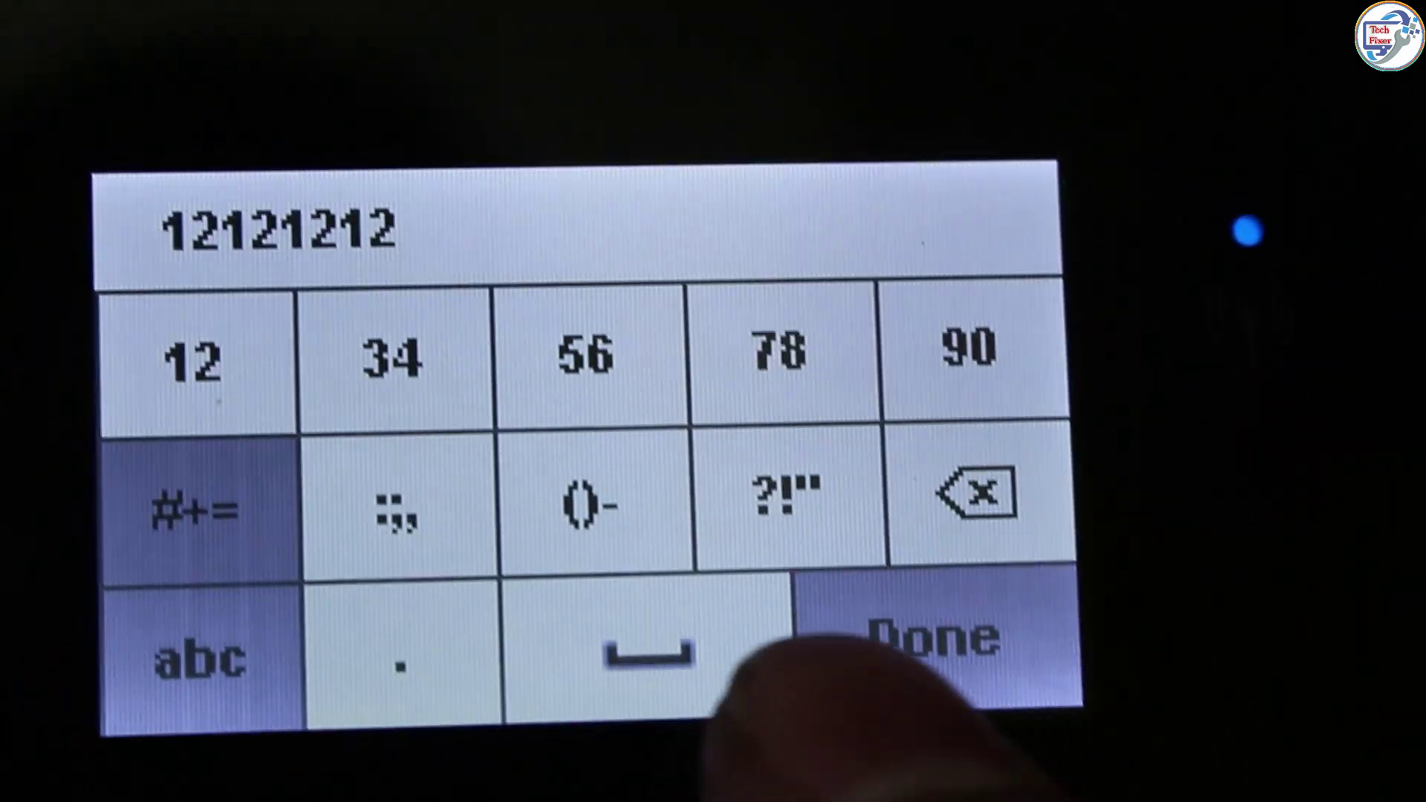
Step: Submit the password, confirm the connection, and dismiss the Connection Successful summary
click(929, 631)
click(950, 661)
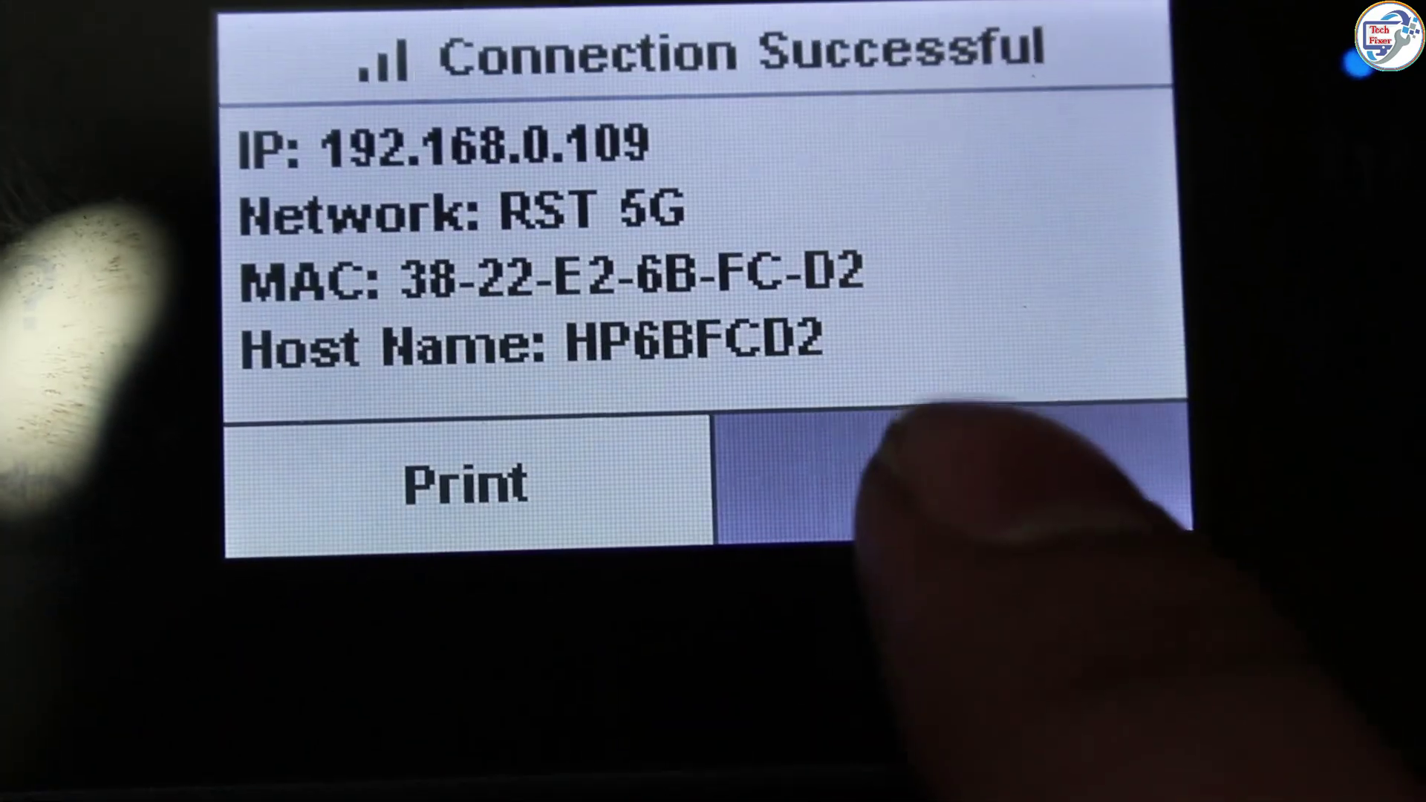
click(1032, 550)
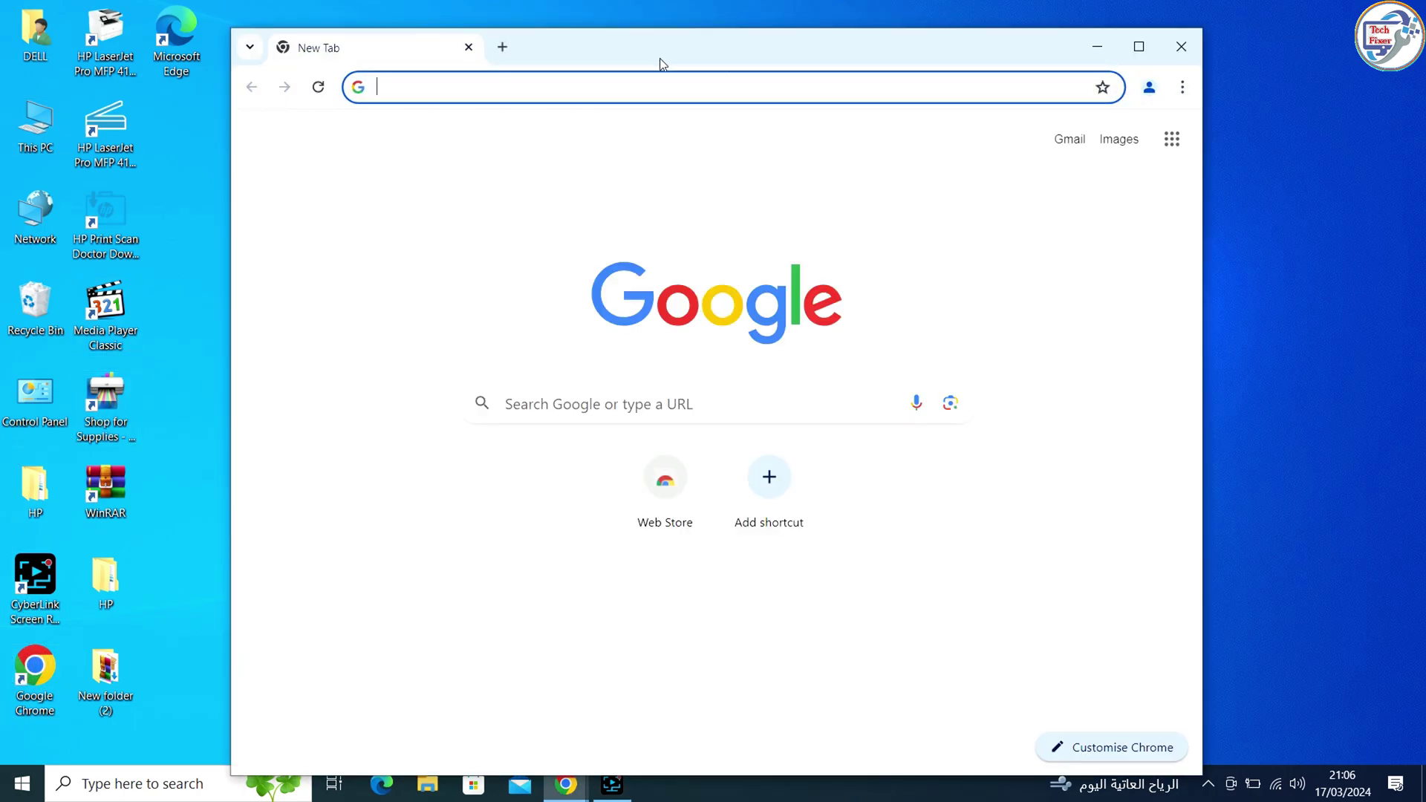
Step: Maximize Chrome and search Google for 'hp smart tank 530 driver'
double_click(661, 58)
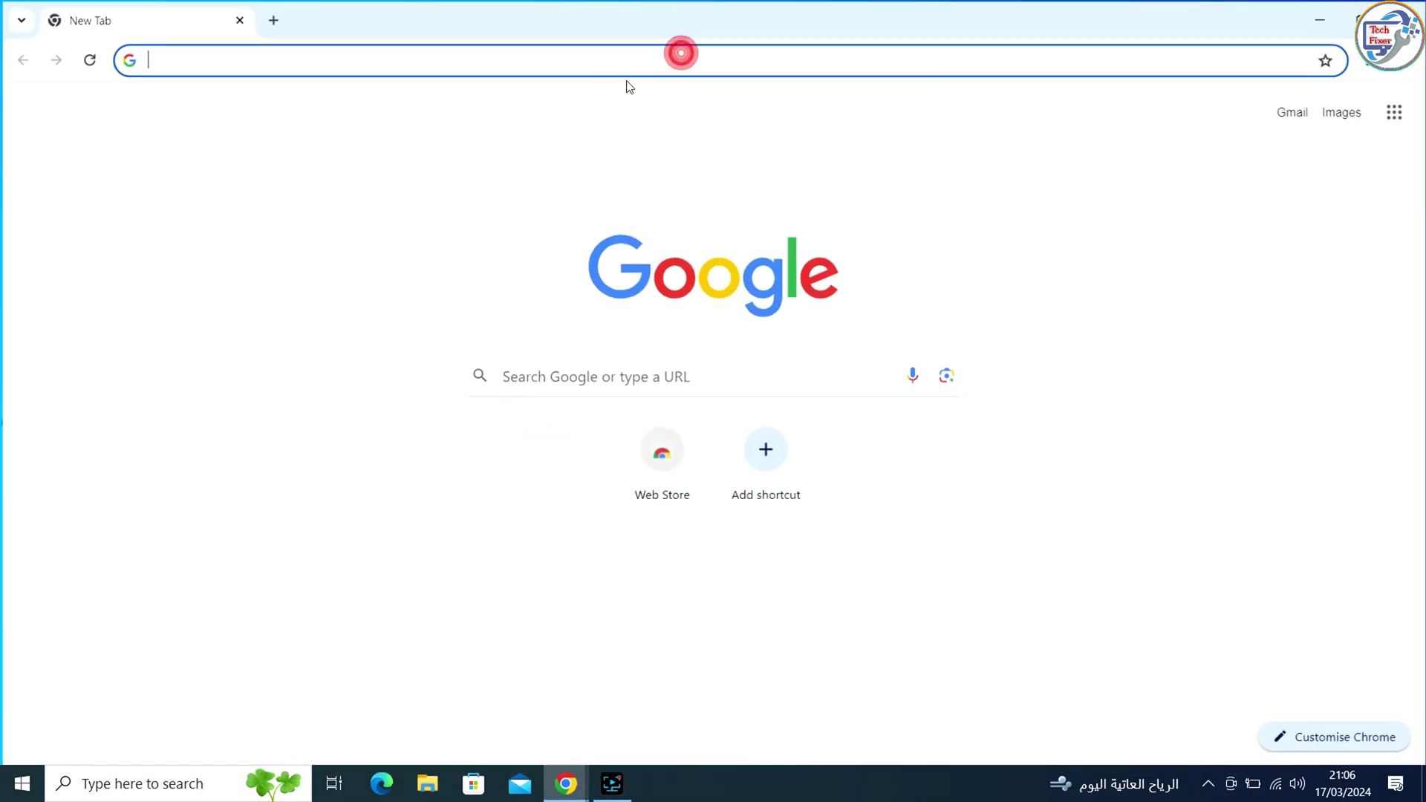
click(609, 57)
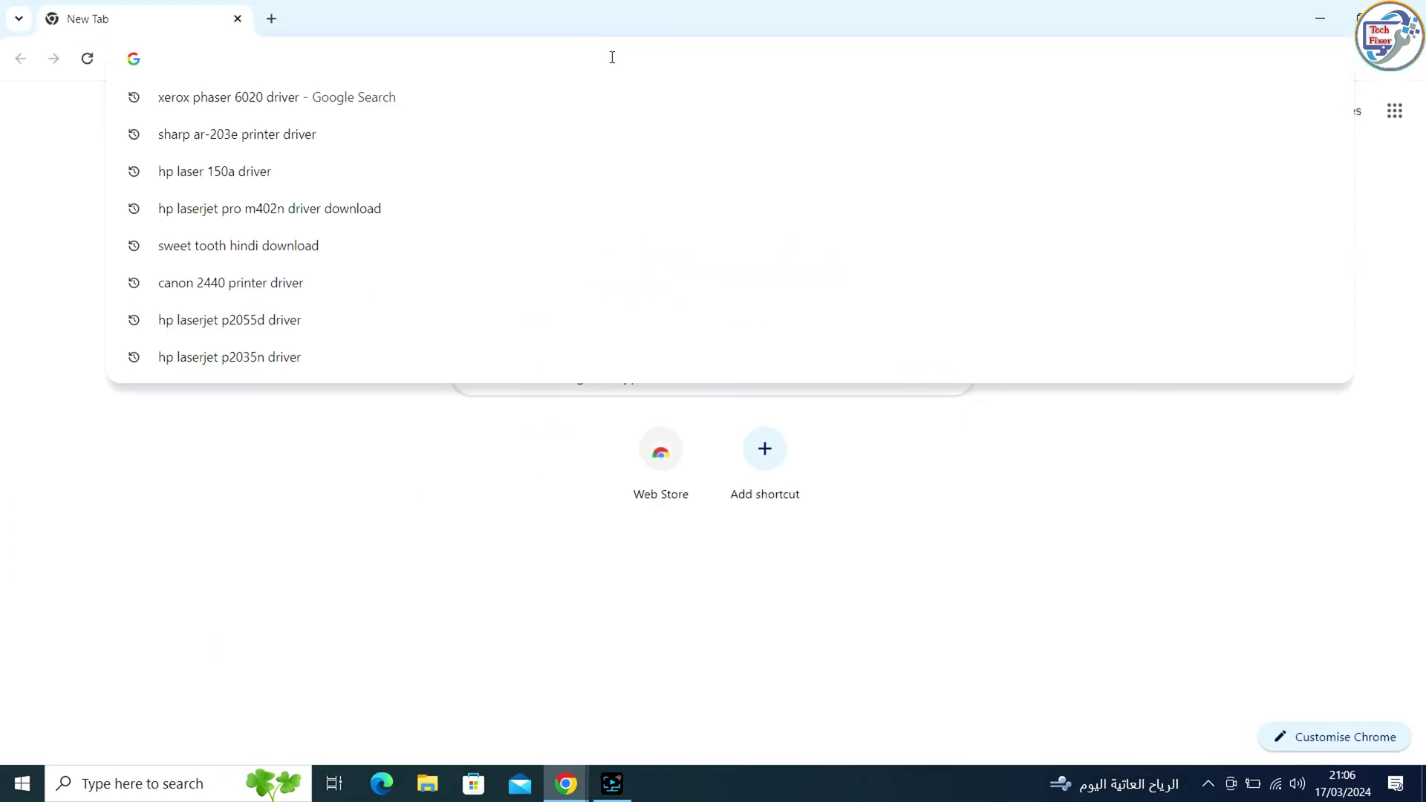
text(hp smar)
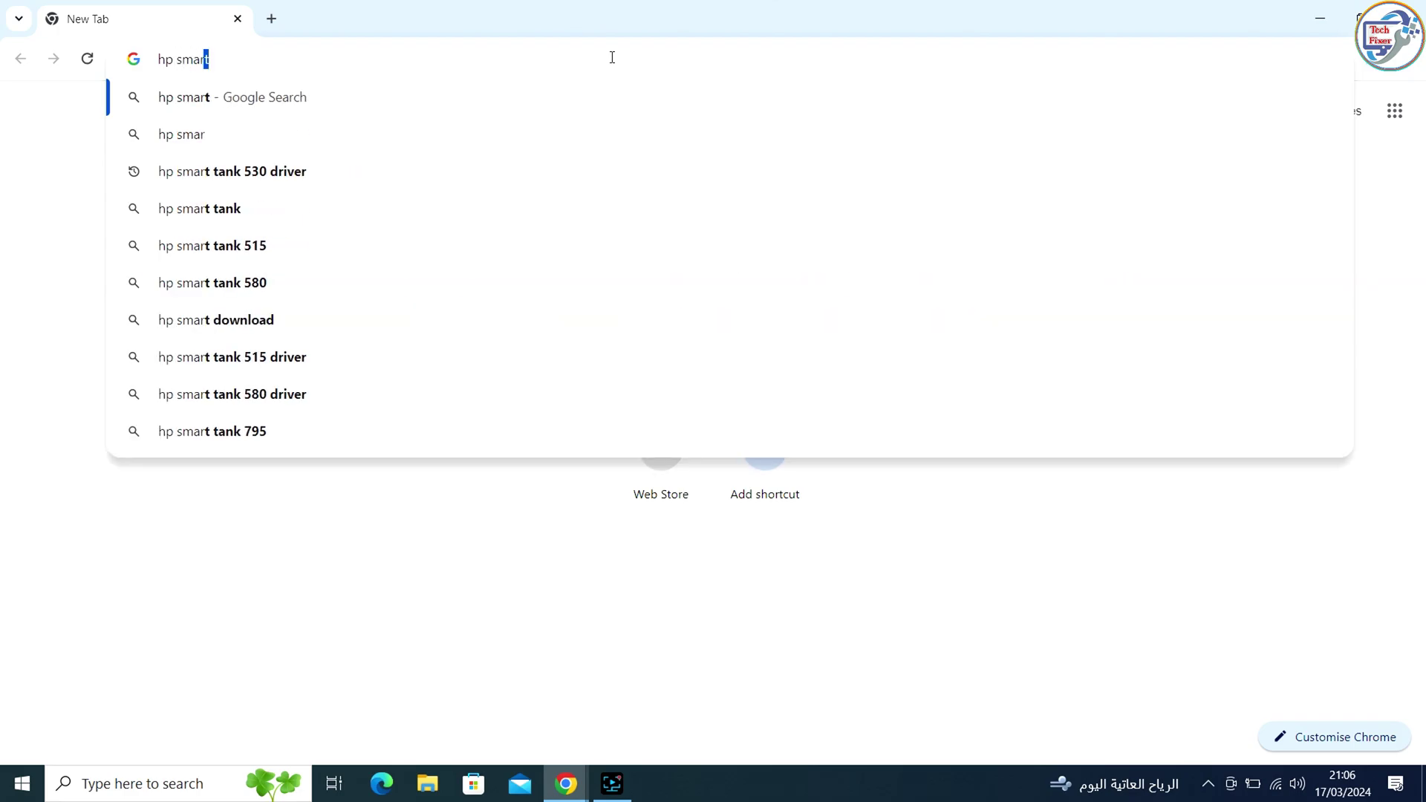
text(t tabk)
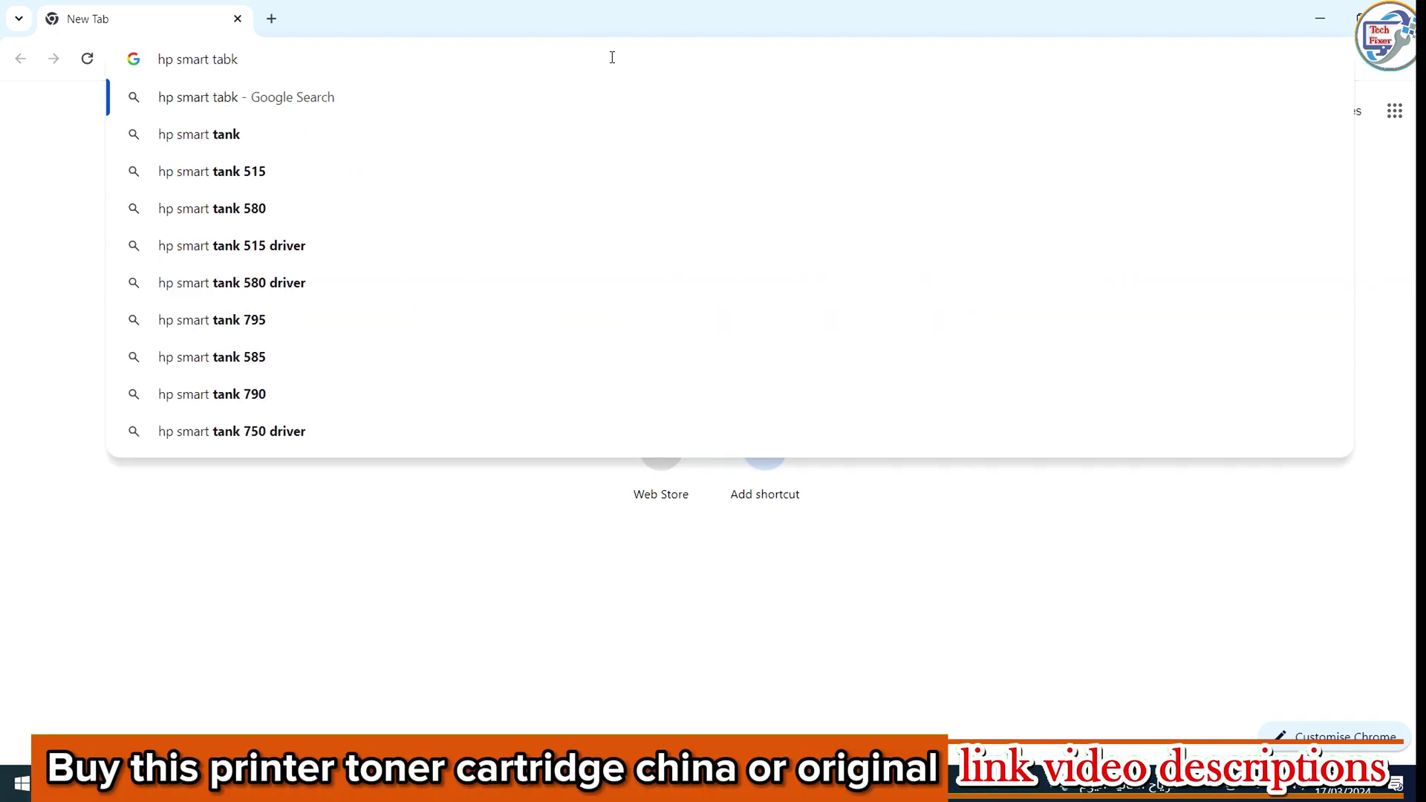
key(BackSpace)
key(BackSpace)
key(BackSpace)
key(BackSpace)
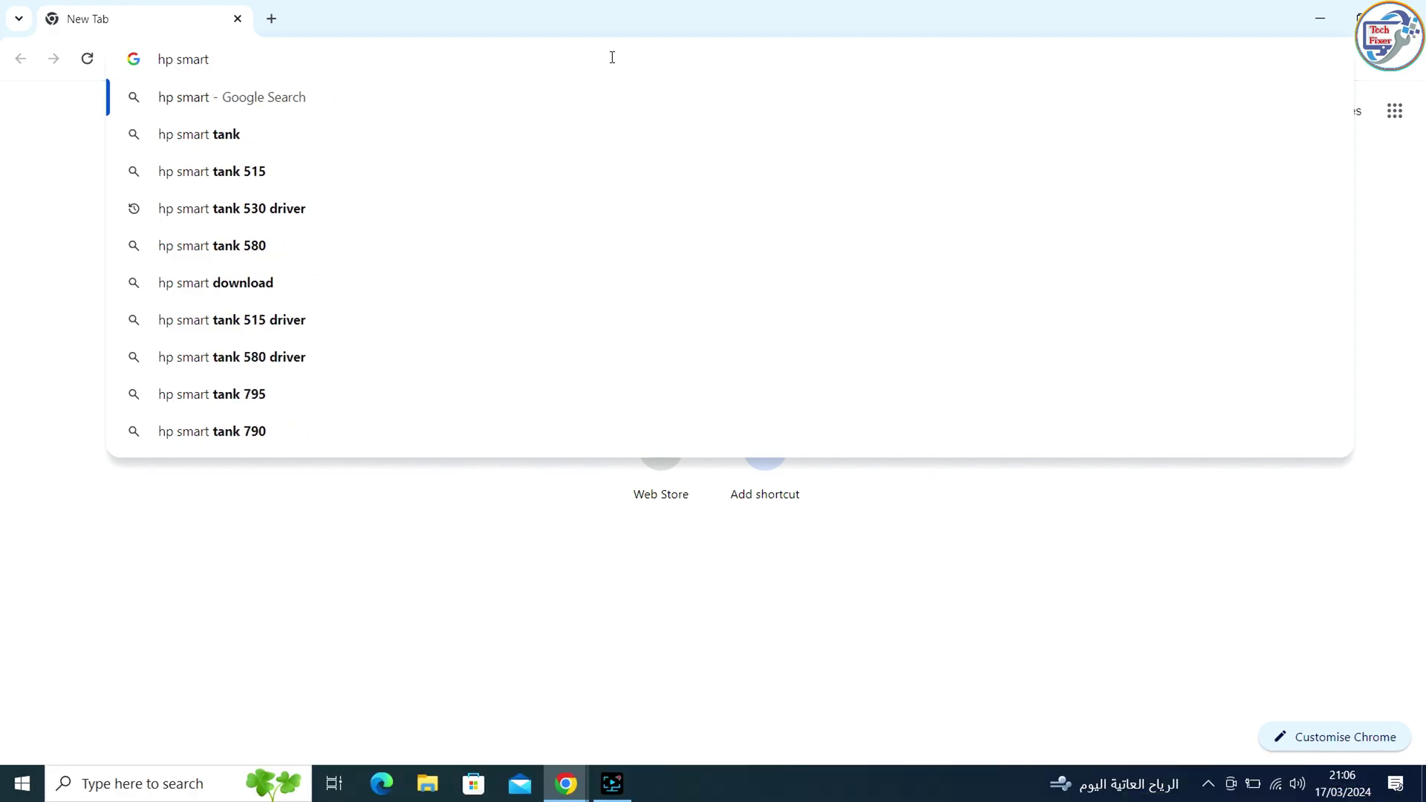
text(tank)
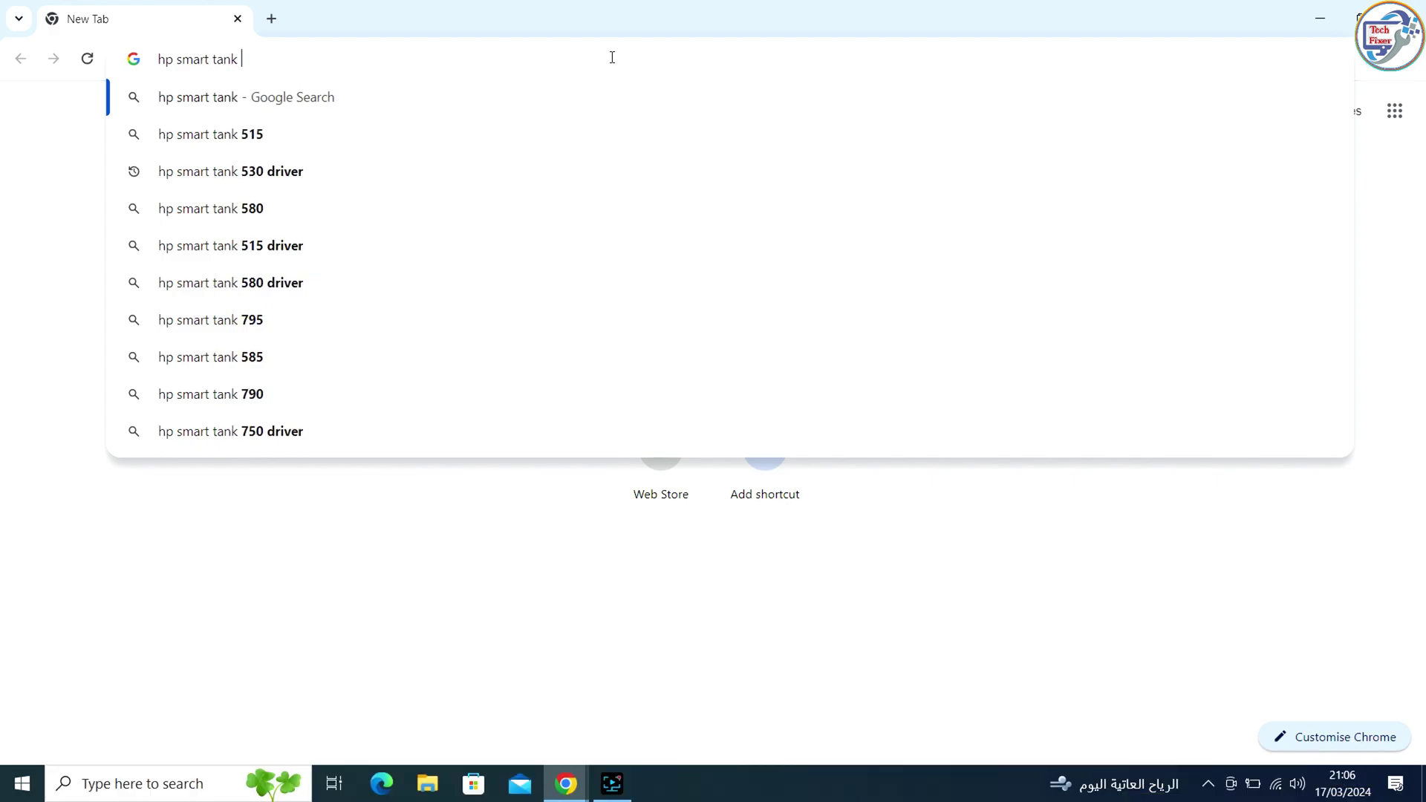
text( 530 dr)
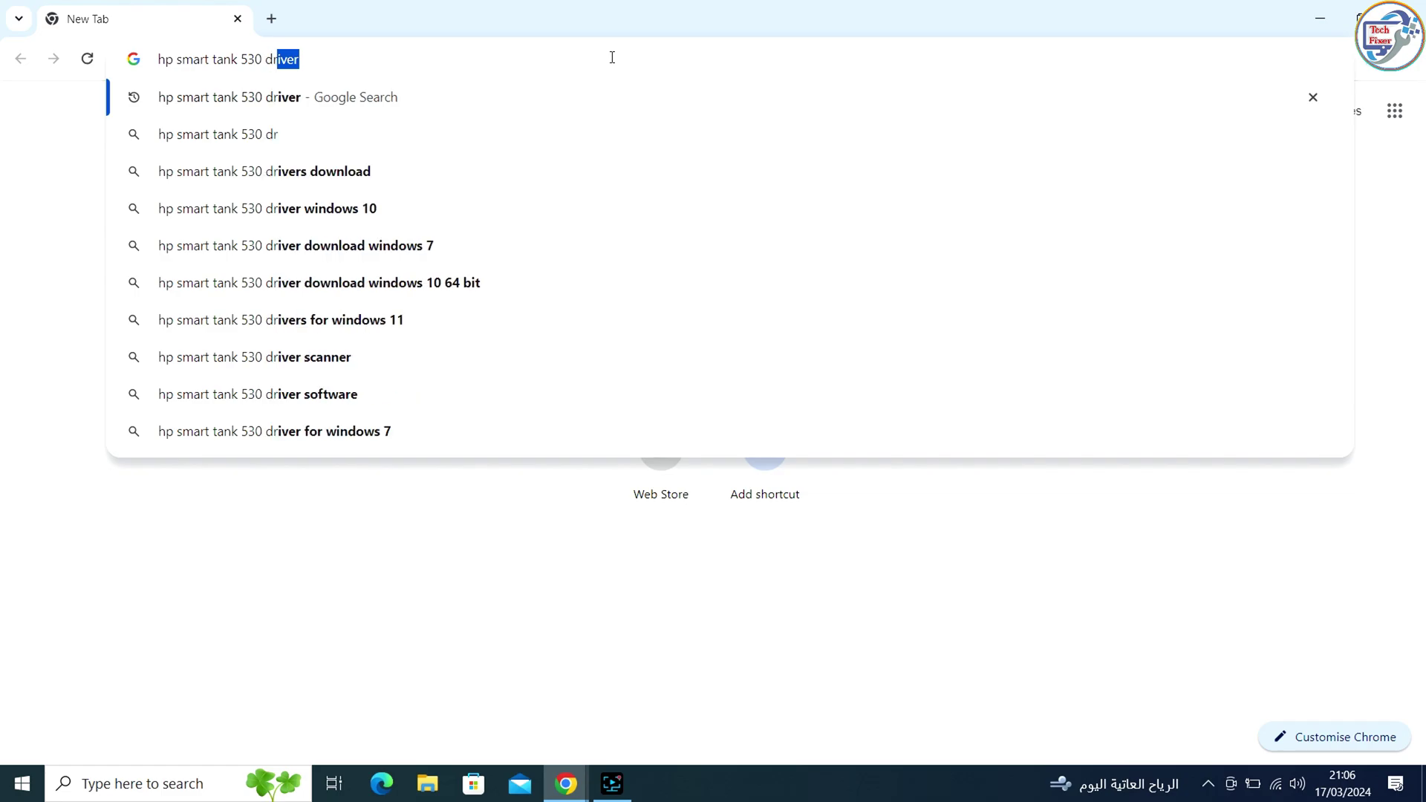
text(iver)
key(Return)
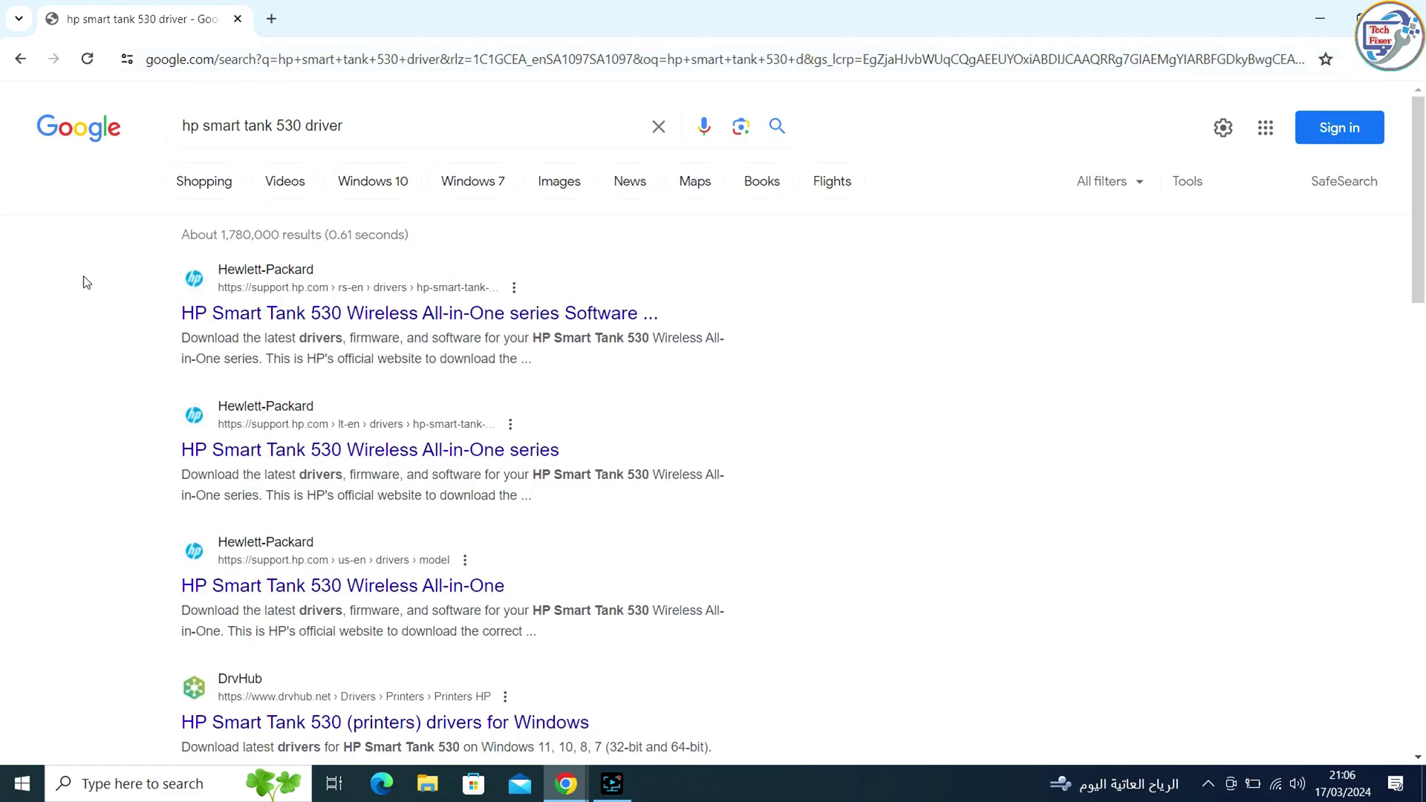
Step: Open the official HP support result and close the Windows 11 information popup
drag(78, 277, 355, 339)
click(299, 310)
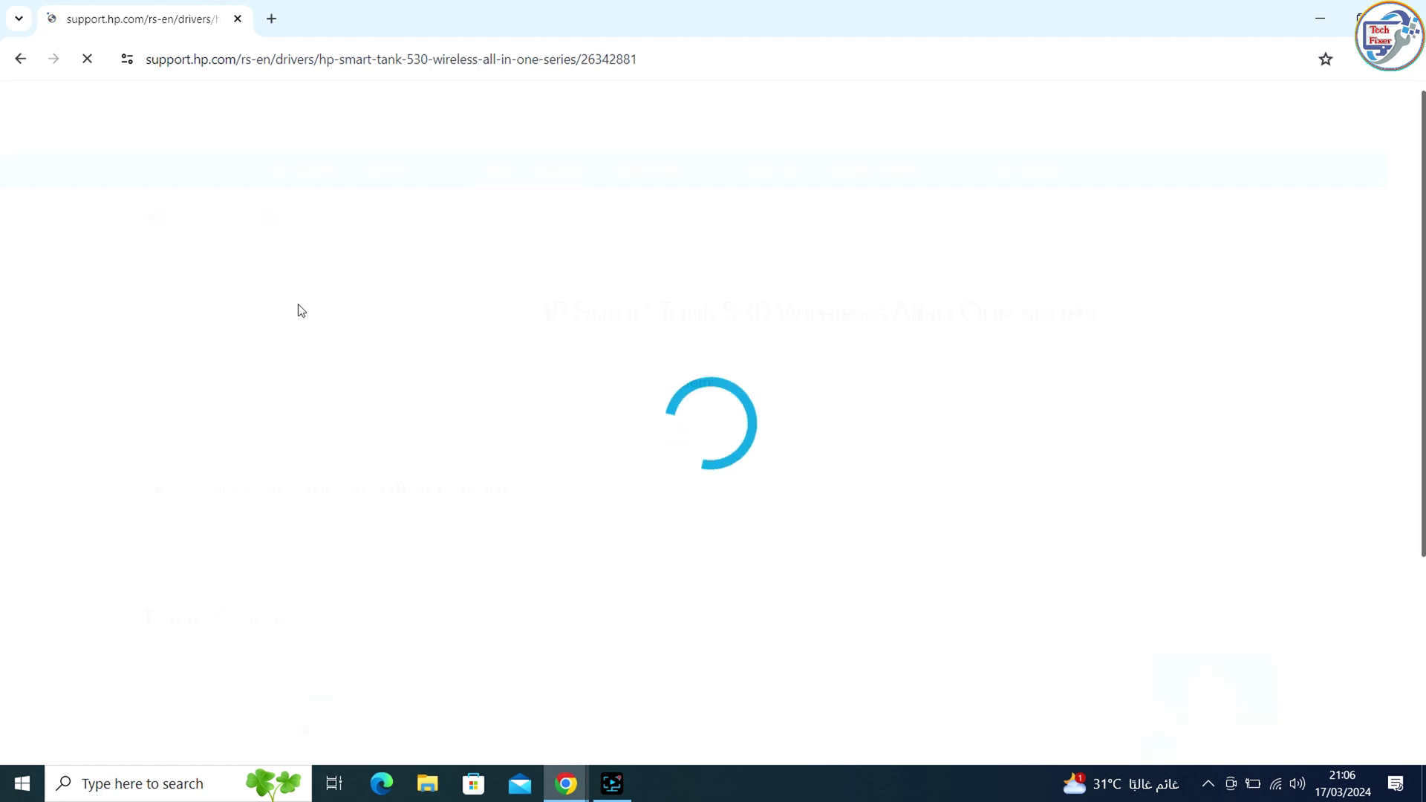
scroll(521, 379, down, 2)
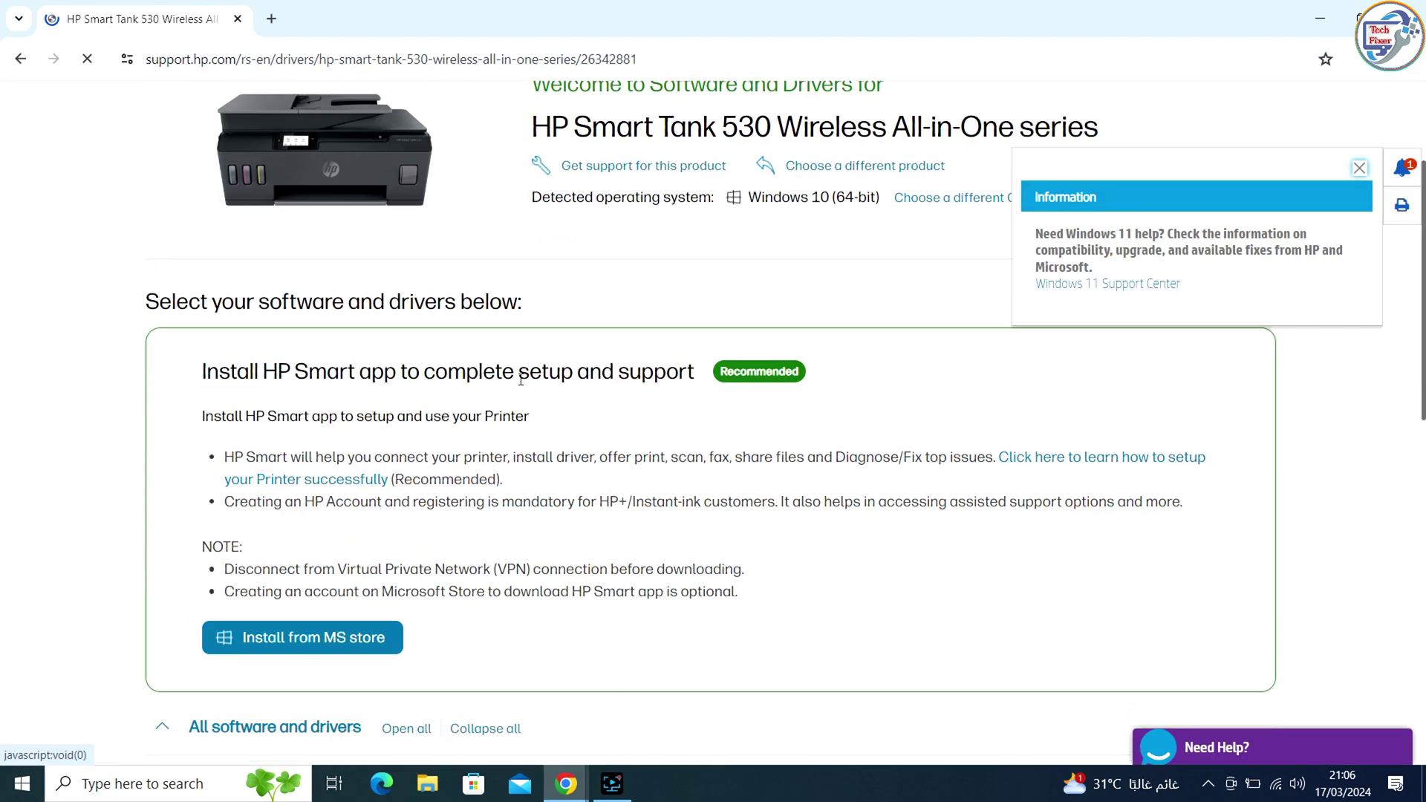
click(1359, 172)
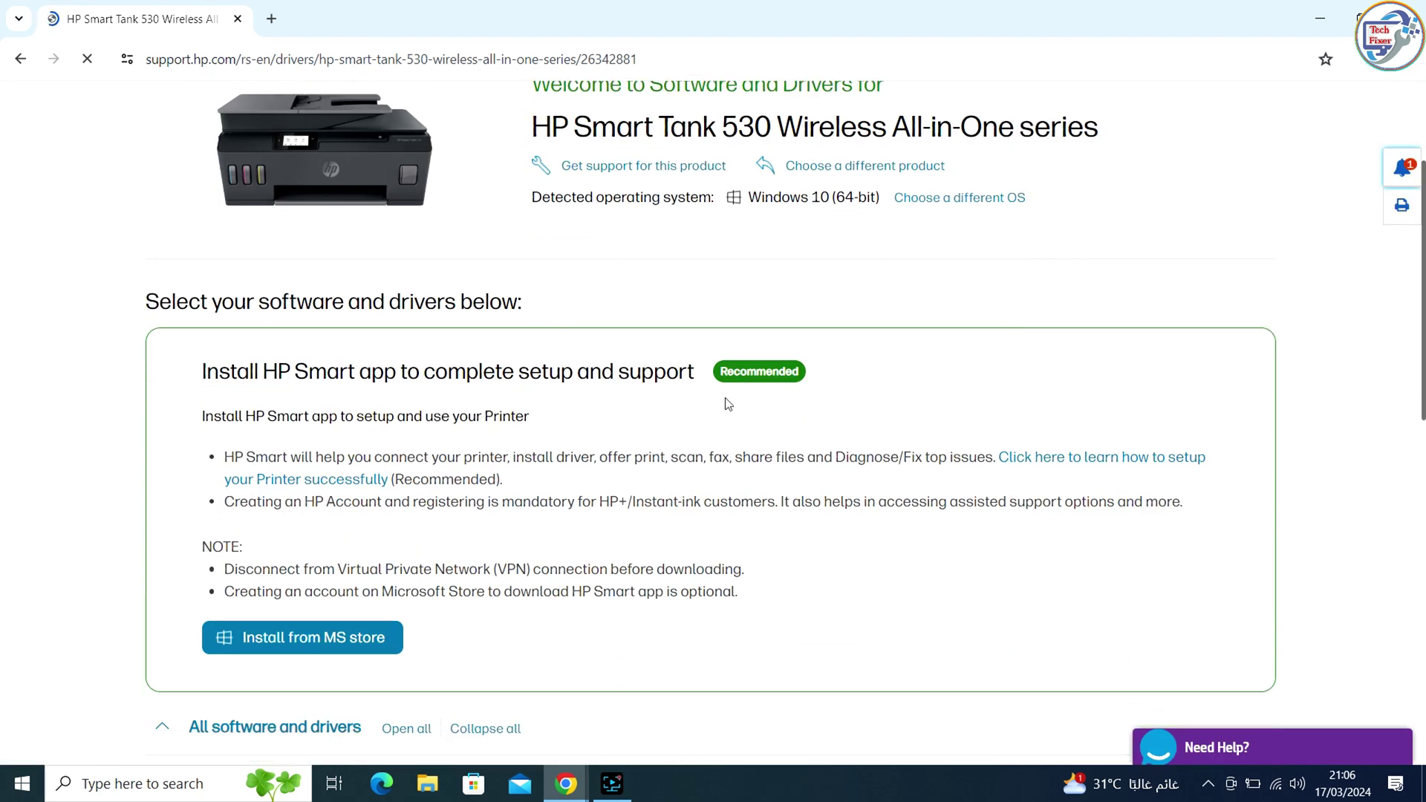
Step: Expand 'Installation Software and Full/Basic Driver', accept cookies, and download the Print and Scan Driver package
scroll(780, 375, down, 7)
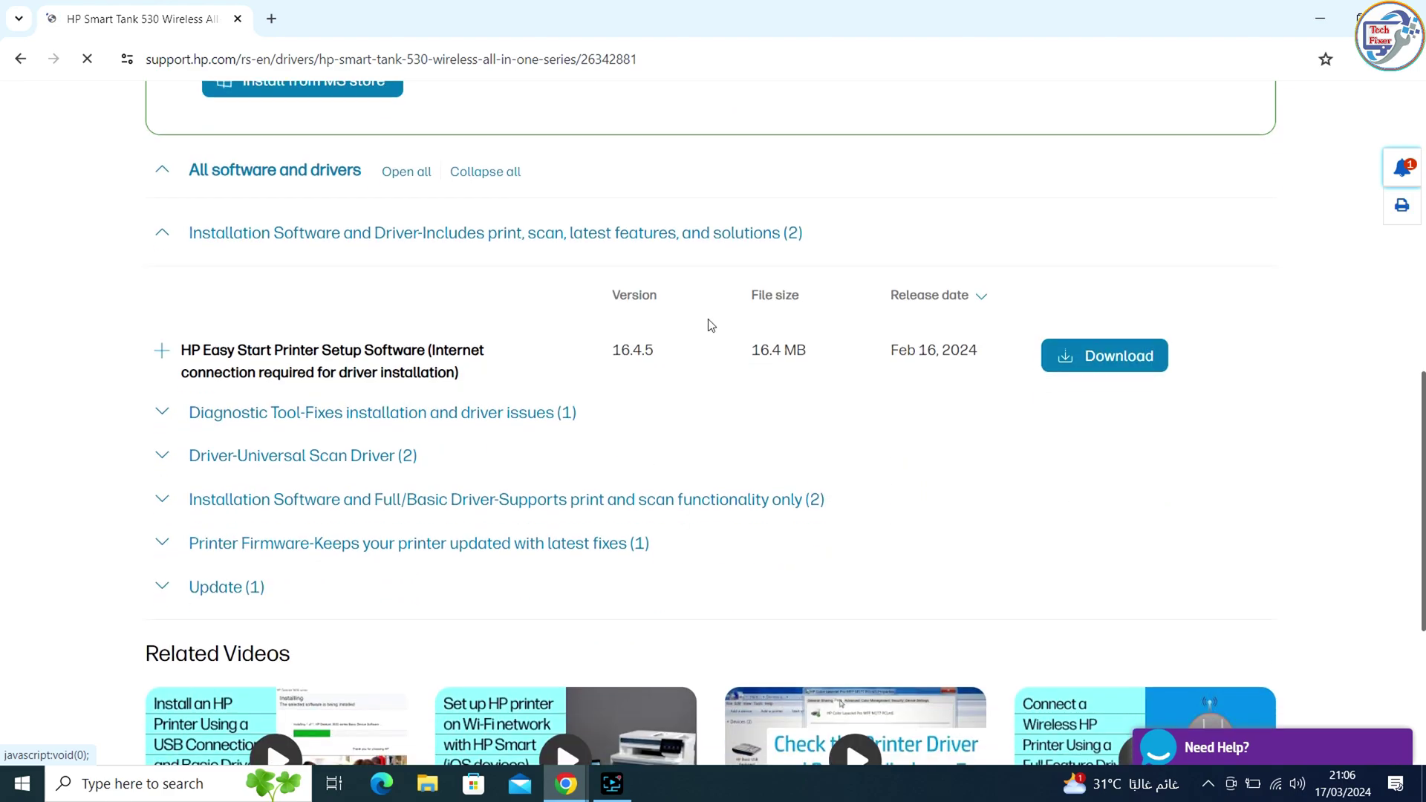
scroll(748, 424, down, 1)
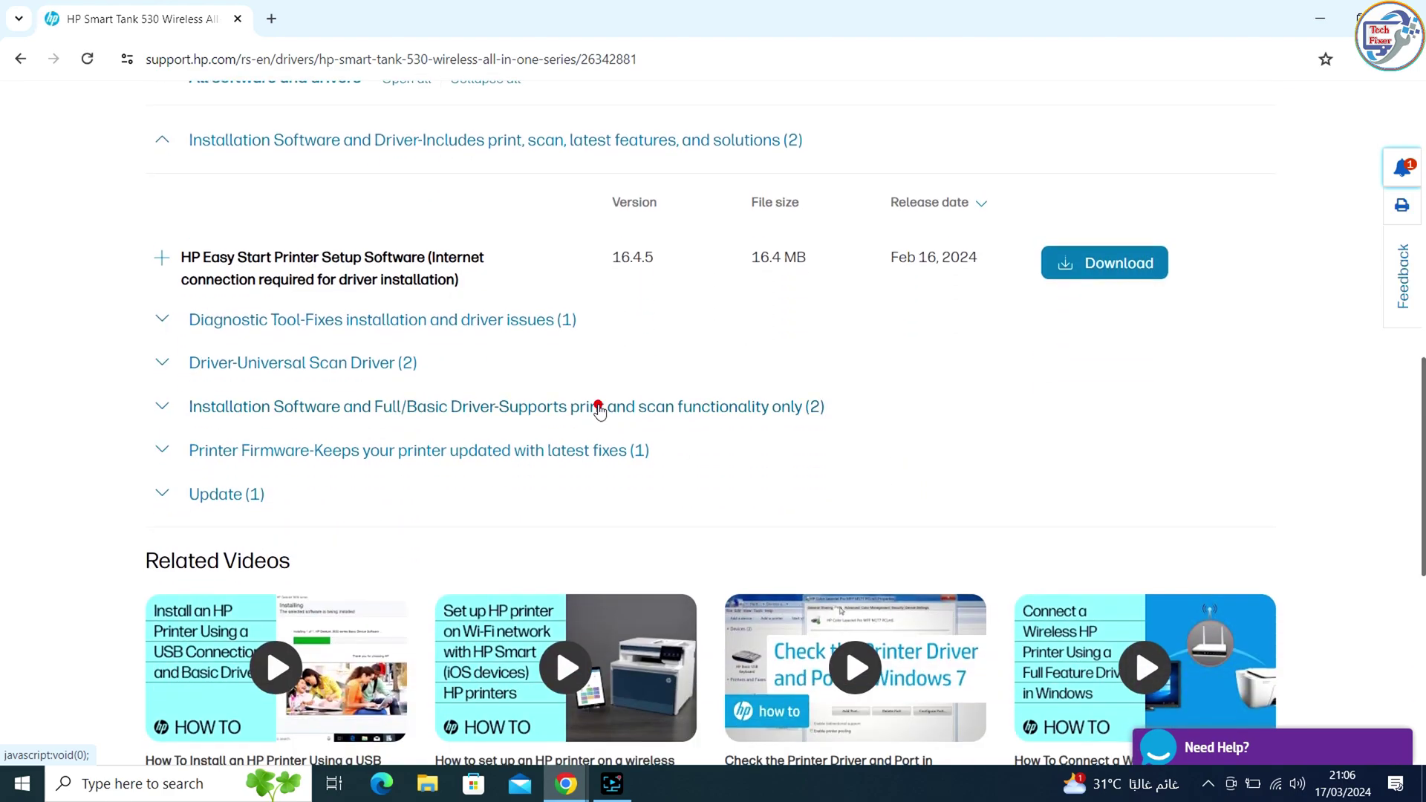
click(599, 410)
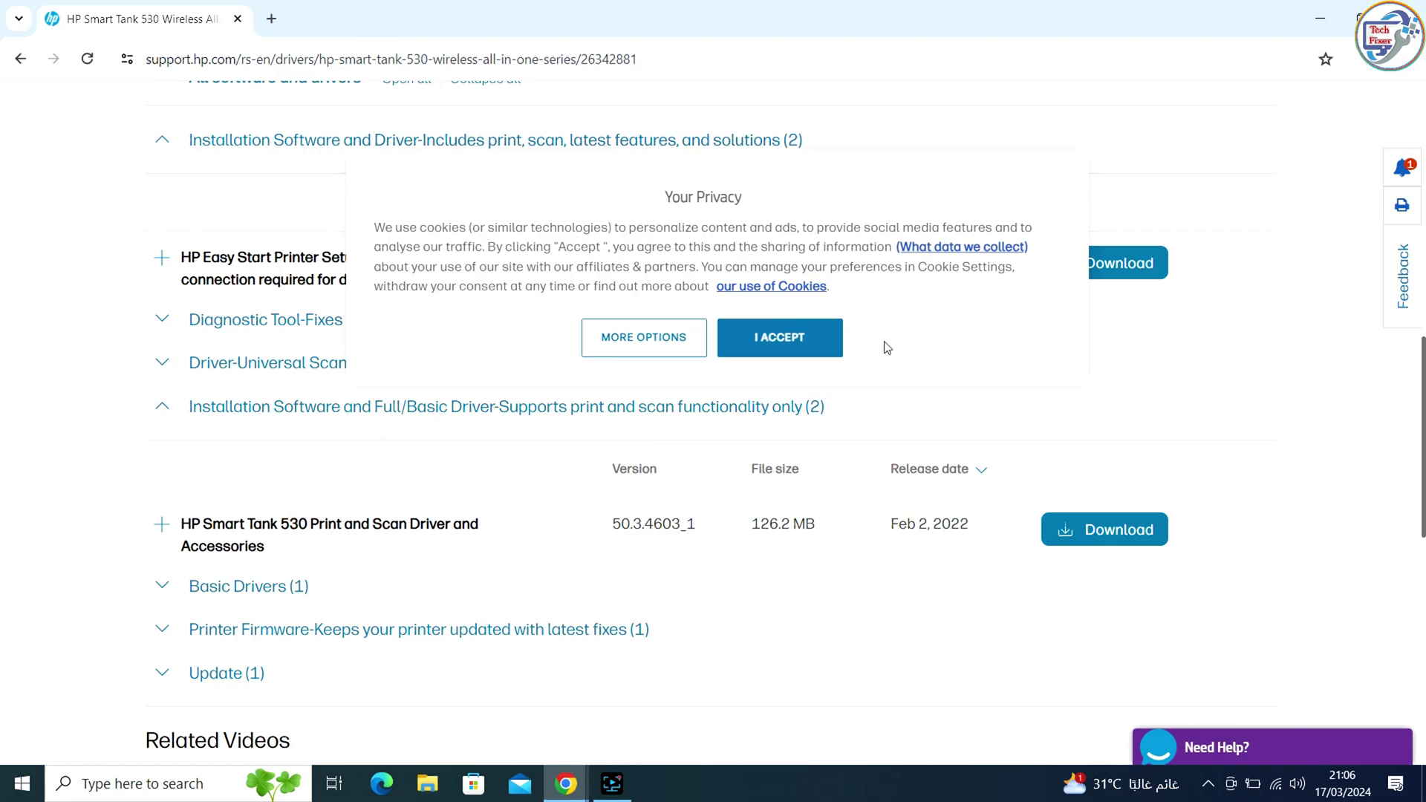
click(776, 340)
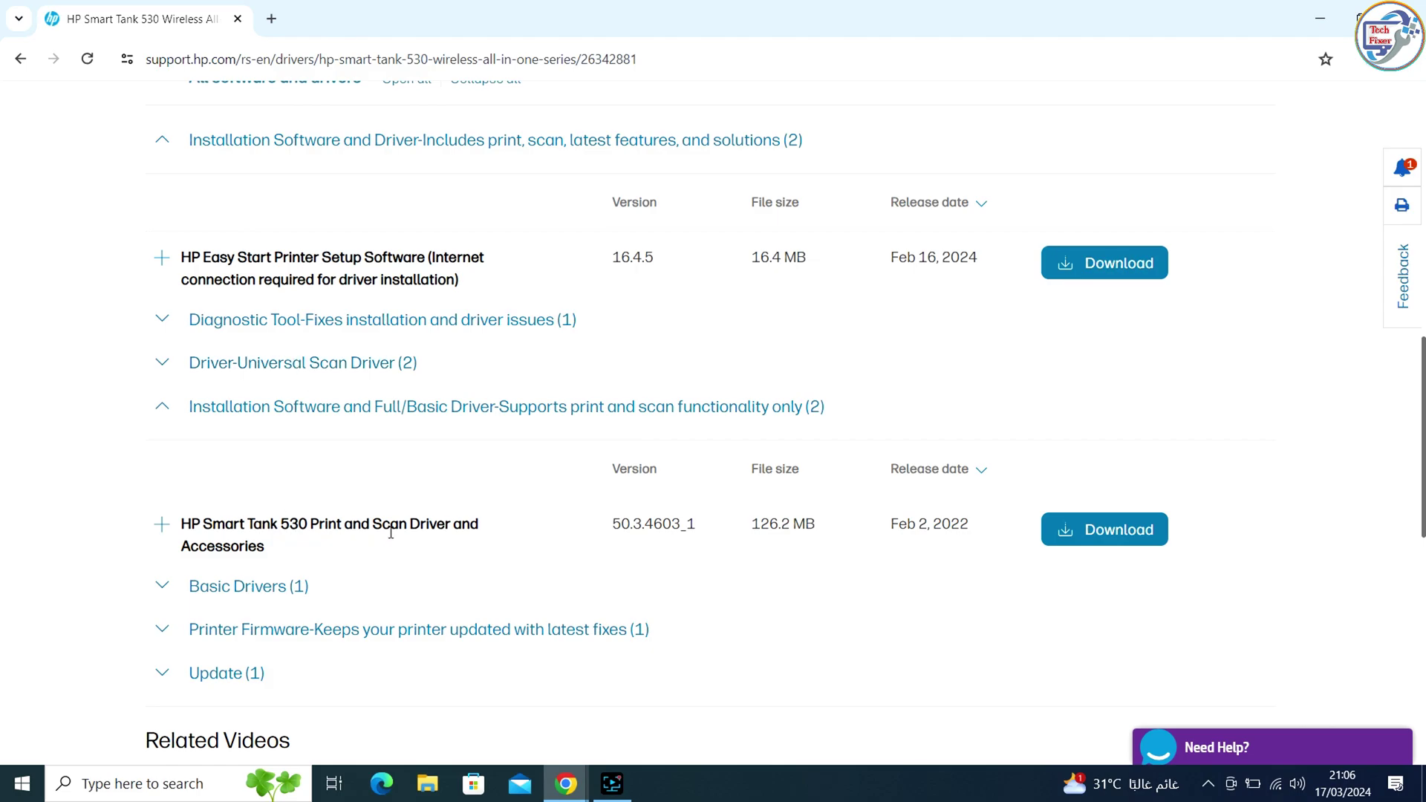
click(1084, 529)
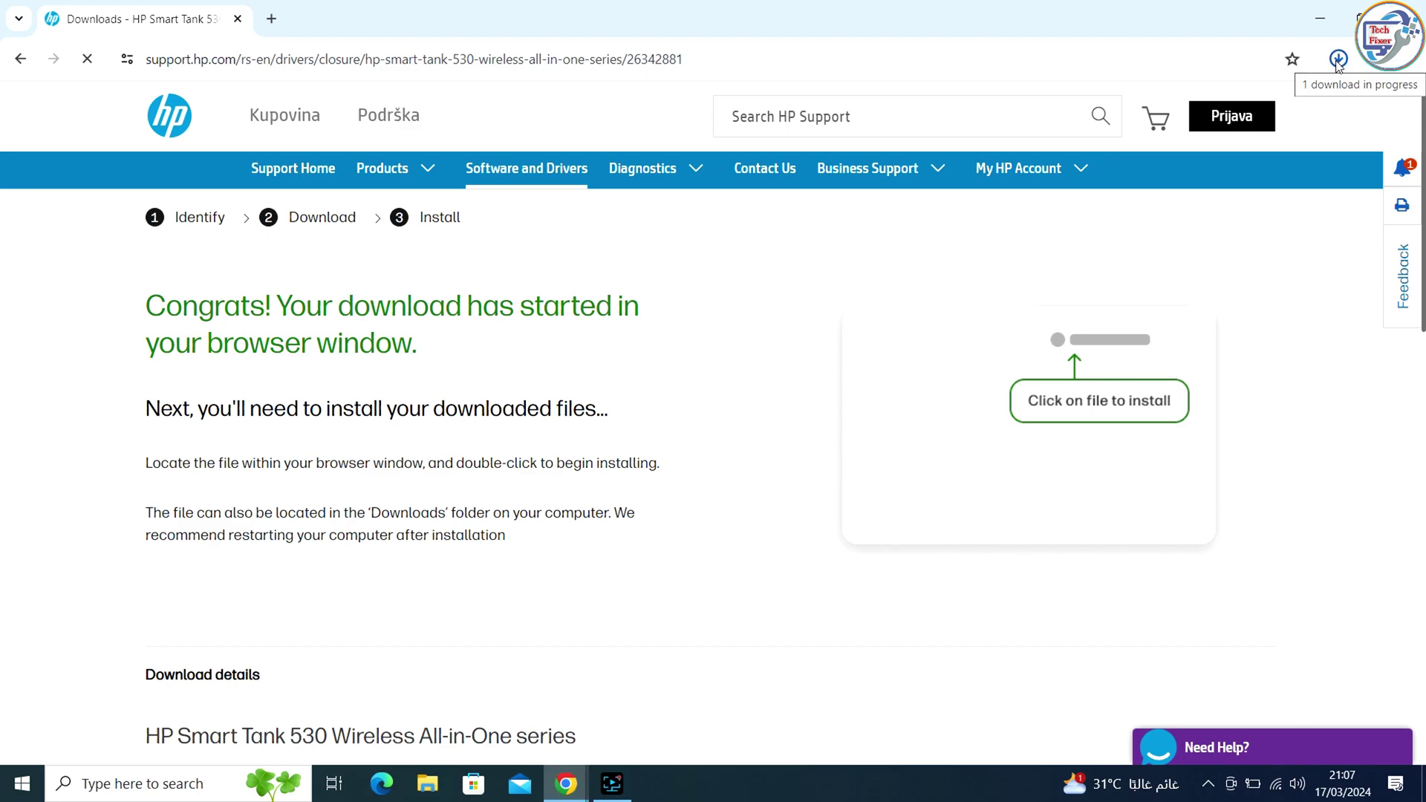
Step: Open Chrome's full download history showing the finished ST530 Full_Webpack download
click(1335, 59)
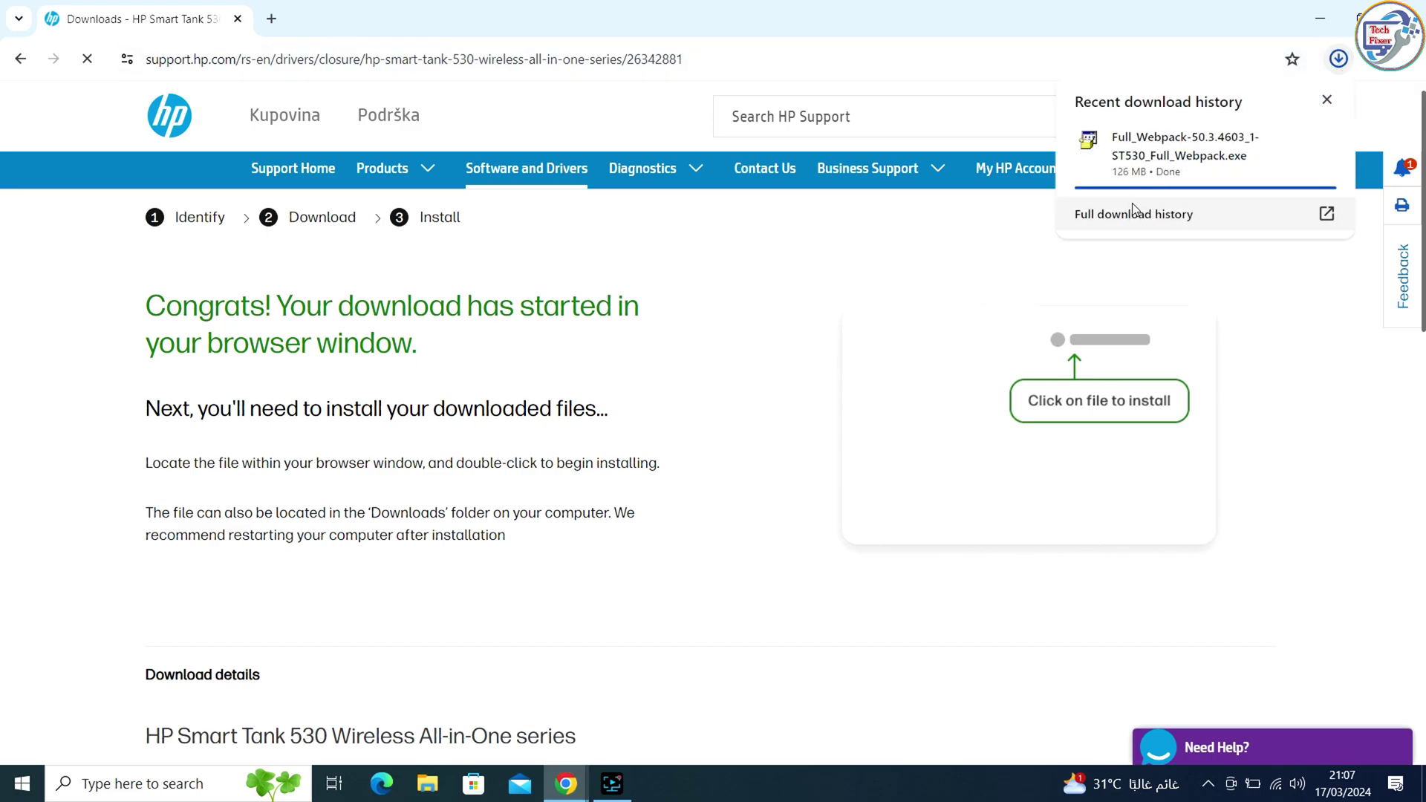
click(1085, 215)
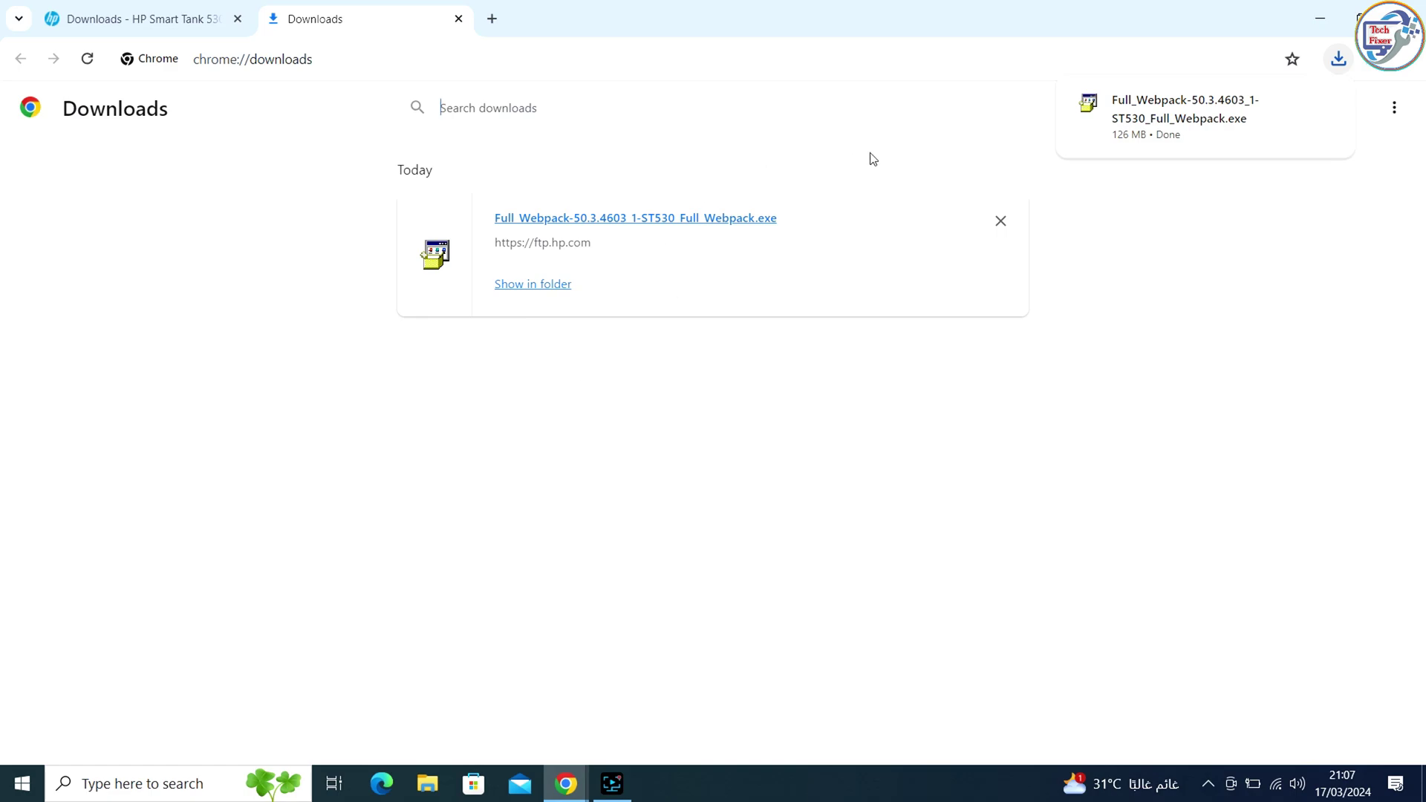
Step: Run Full_Webpack-50.3.4603_1-ST530_Full_Webpack.exe from the Downloads folder, then show the desktop
click(531, 285)
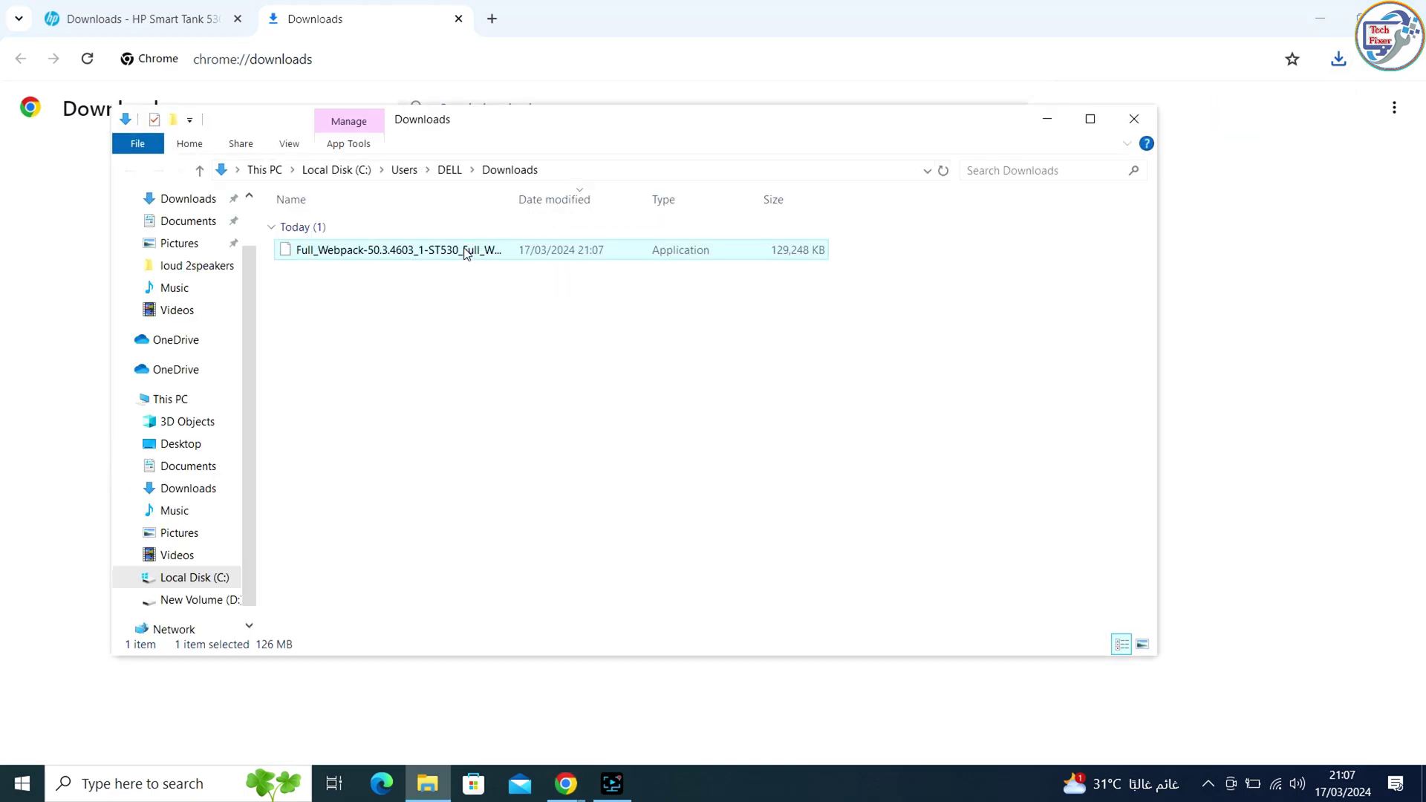
double_click(434, 252)
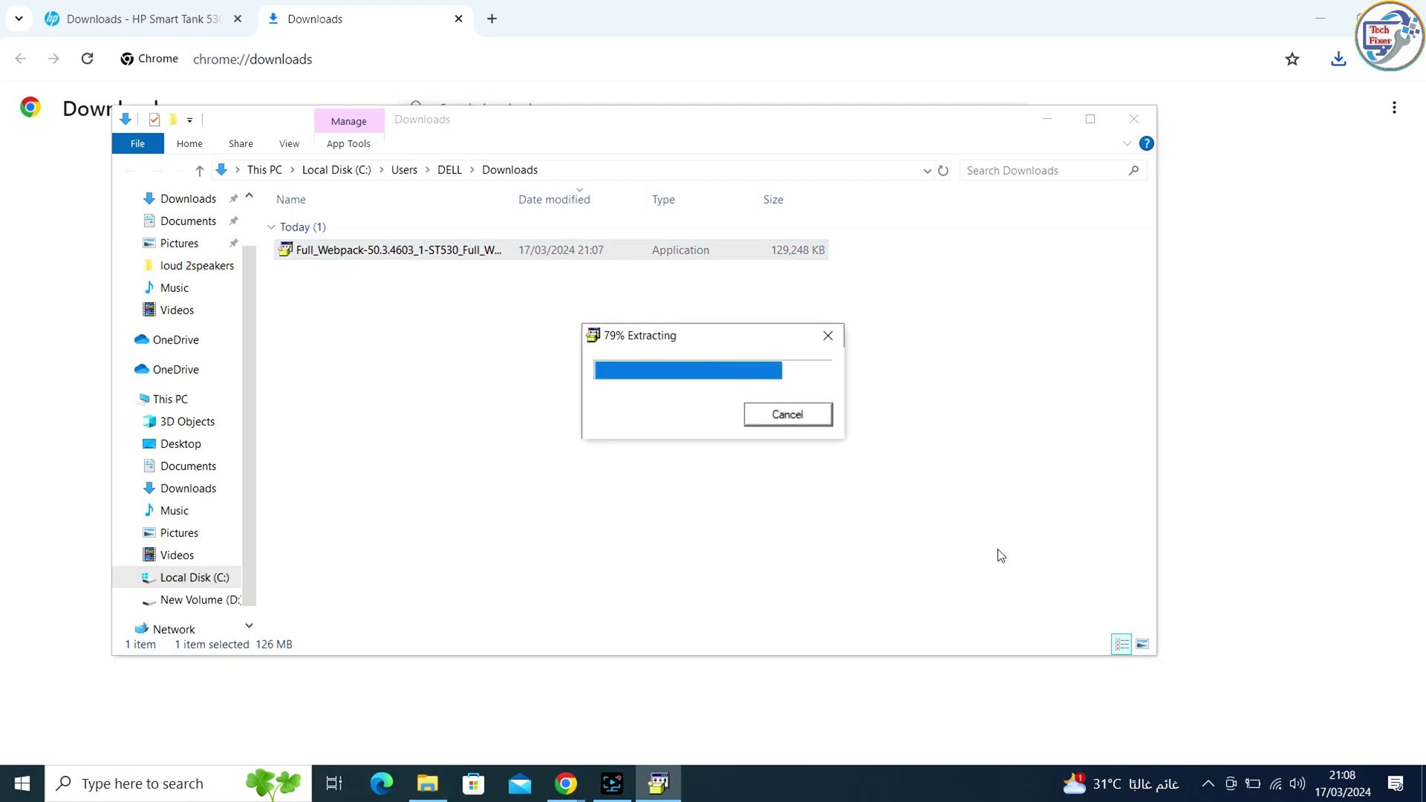
key(super+d)
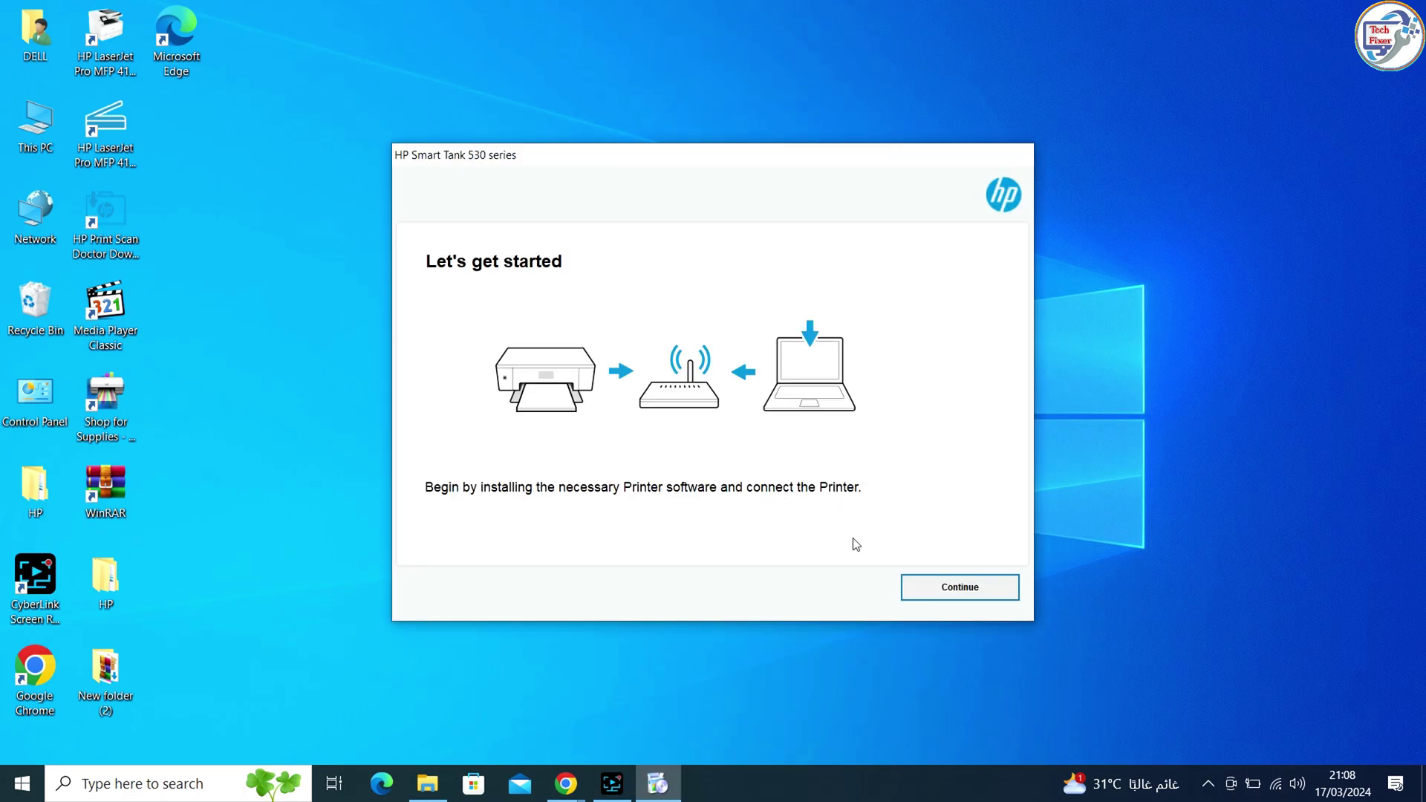
Step: Continue past the getting started page and accept the installation agreements
click(956, 588)
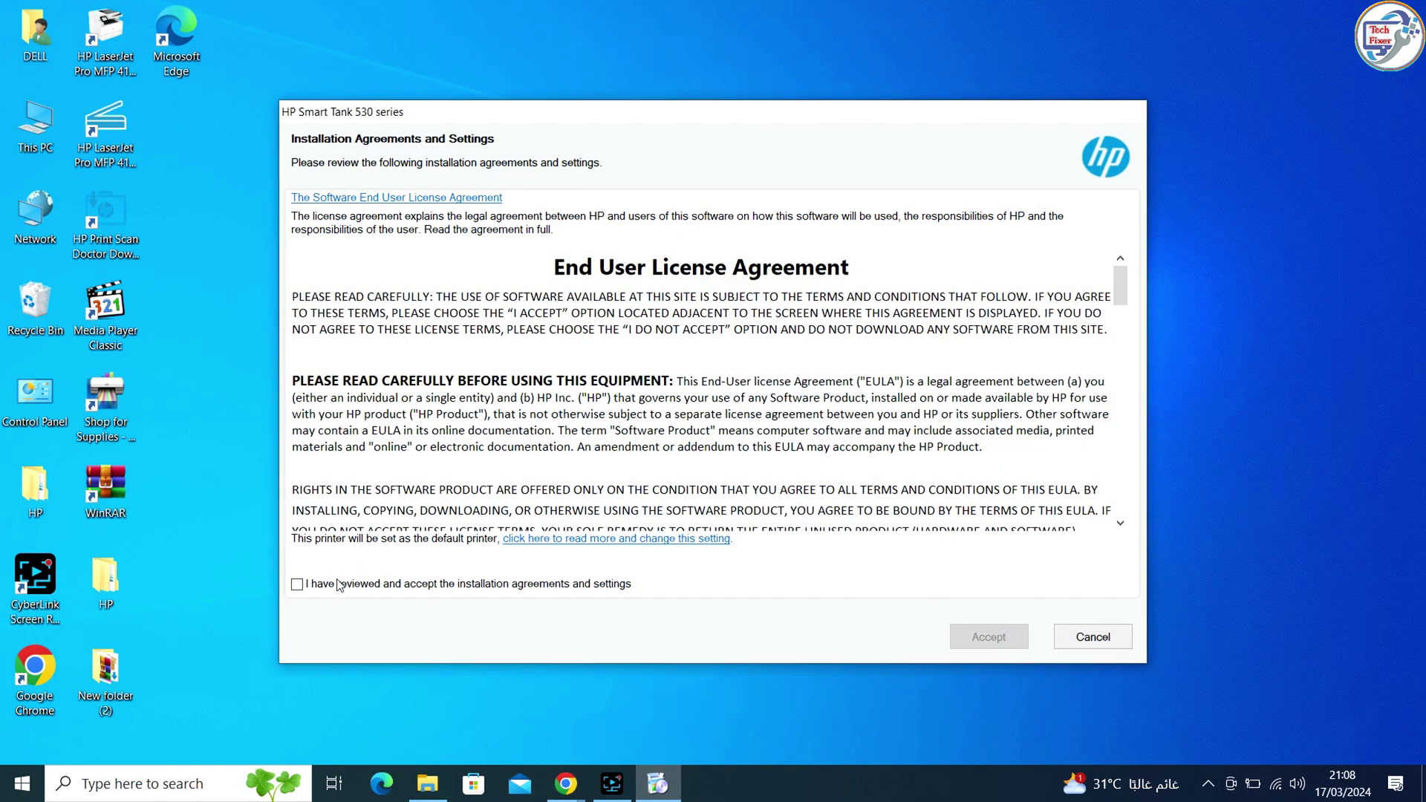
click(297, 584)
click(1003, 639)
Step: Decline connected printing, usage data and app analytics, then check the PC's Wi-Fi network
click(1000, 635)
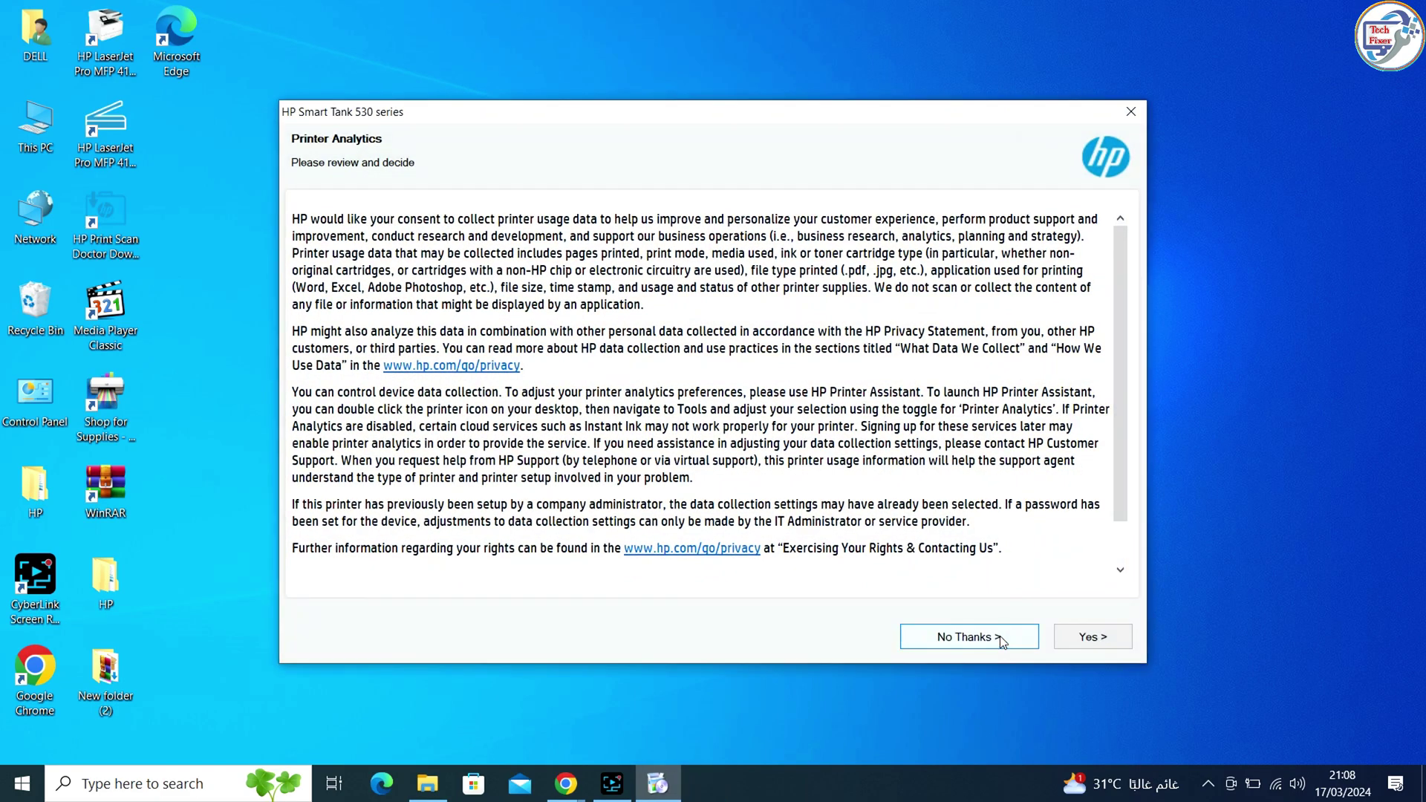
click(999, 636)
click(982, 643)
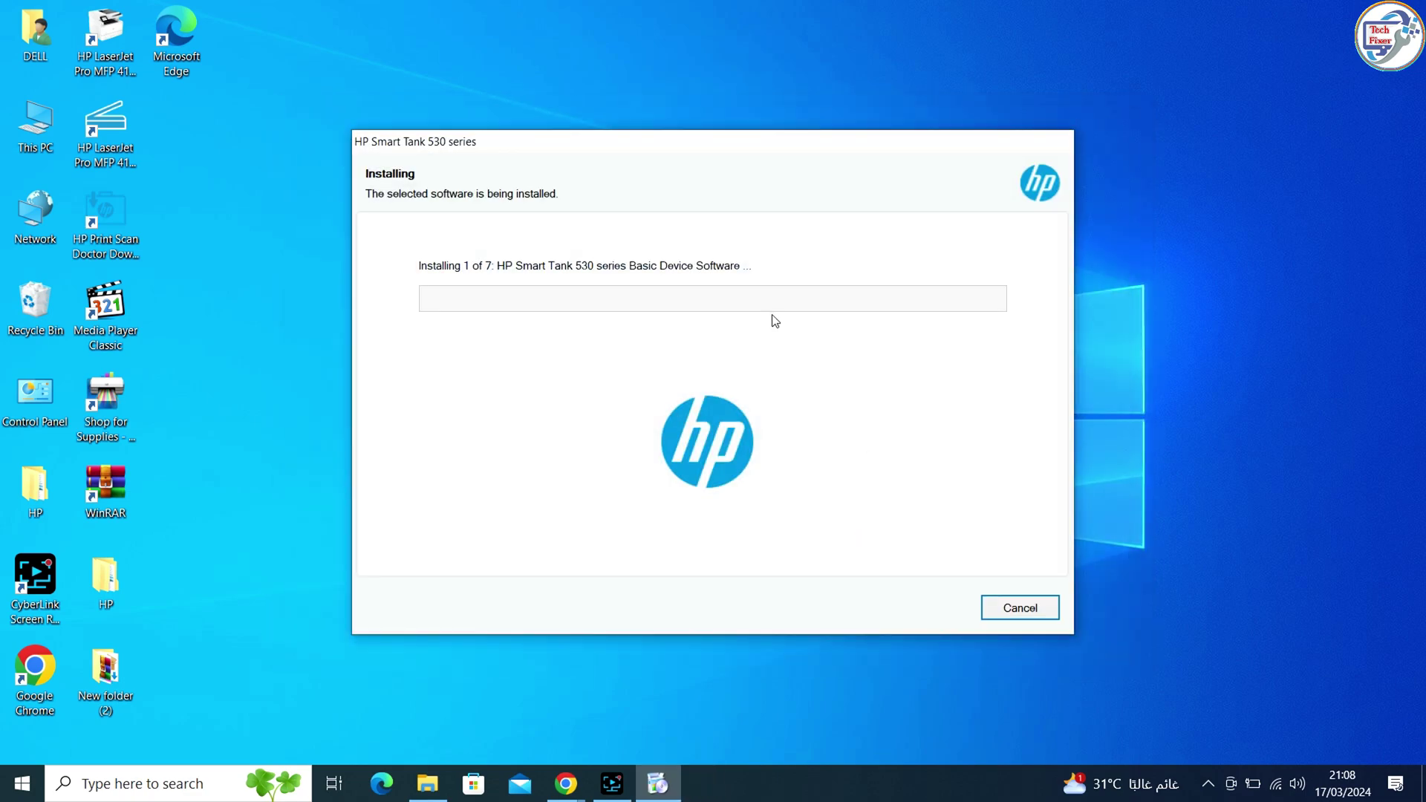
click(1276, 784)
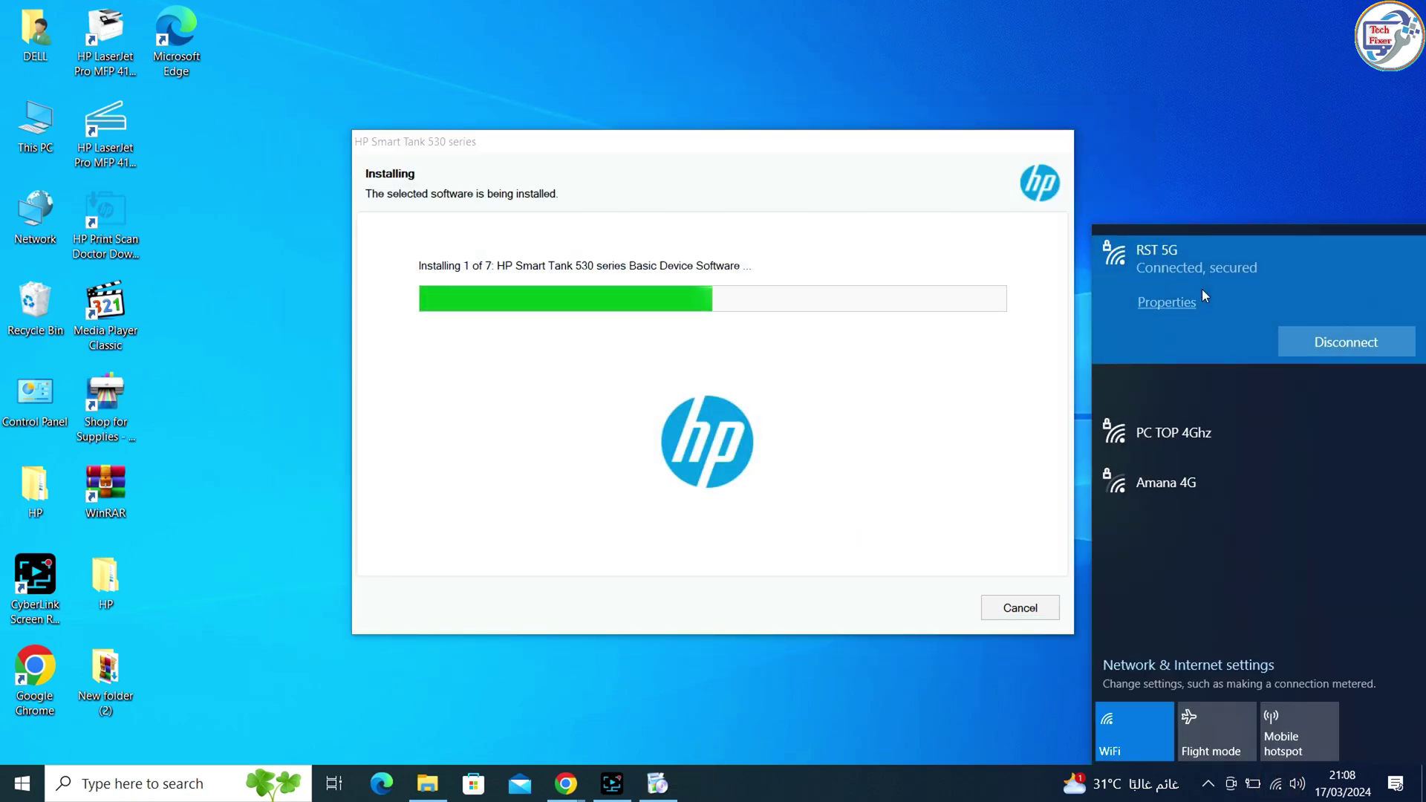
key(Escape)
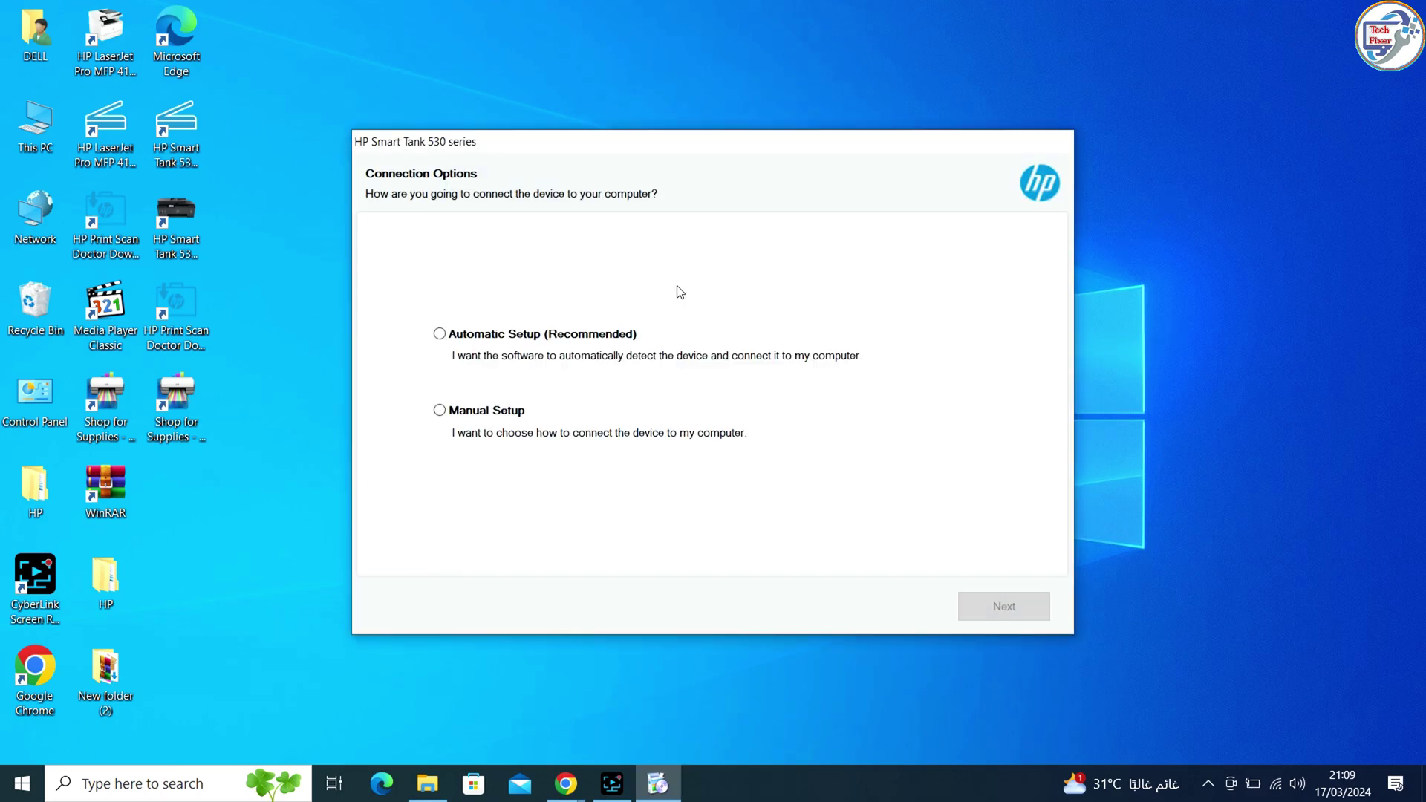
Step: Choose Automatic Setup and install the HP Smart Tank 530 series found on the network
click(440, 335)
click(1023, 615)
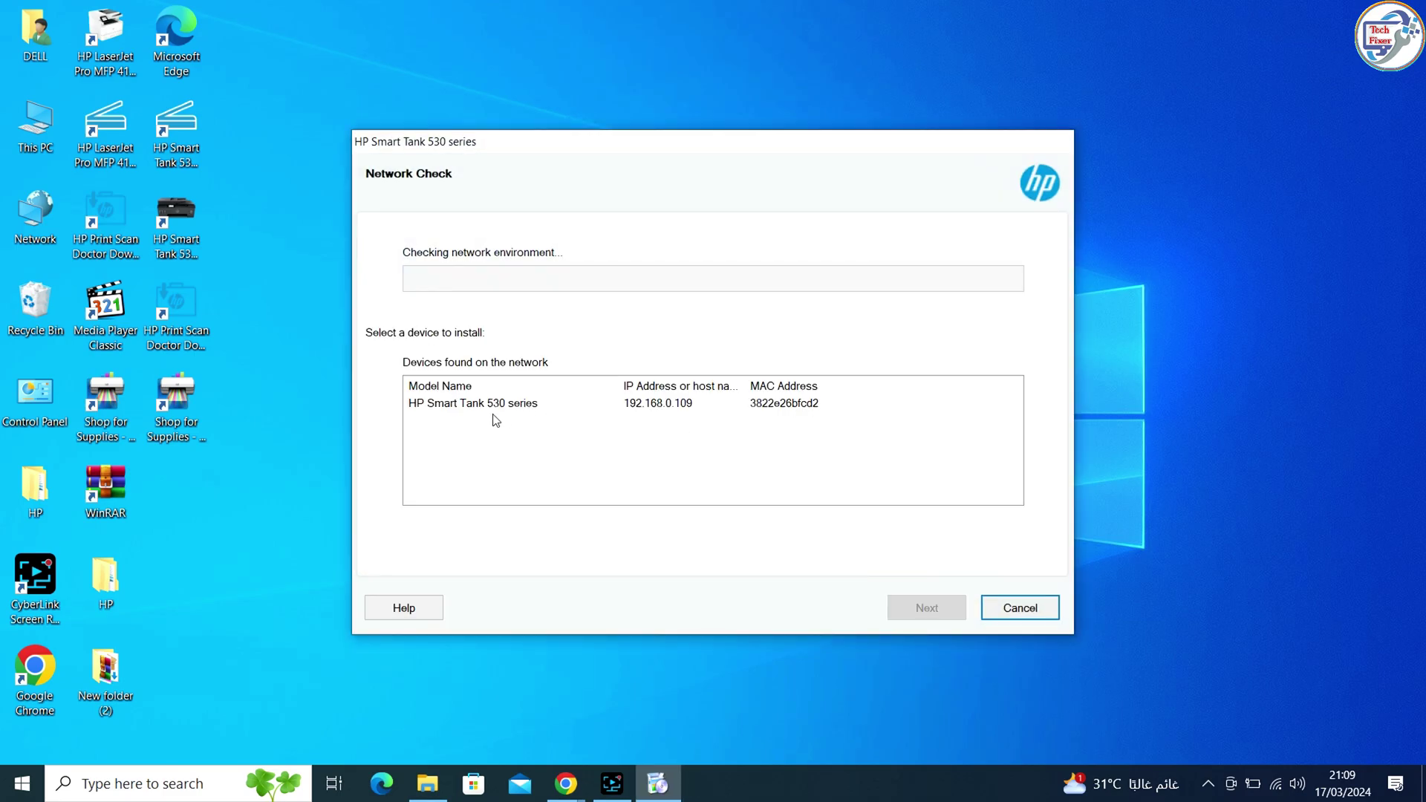
click(498, 403)
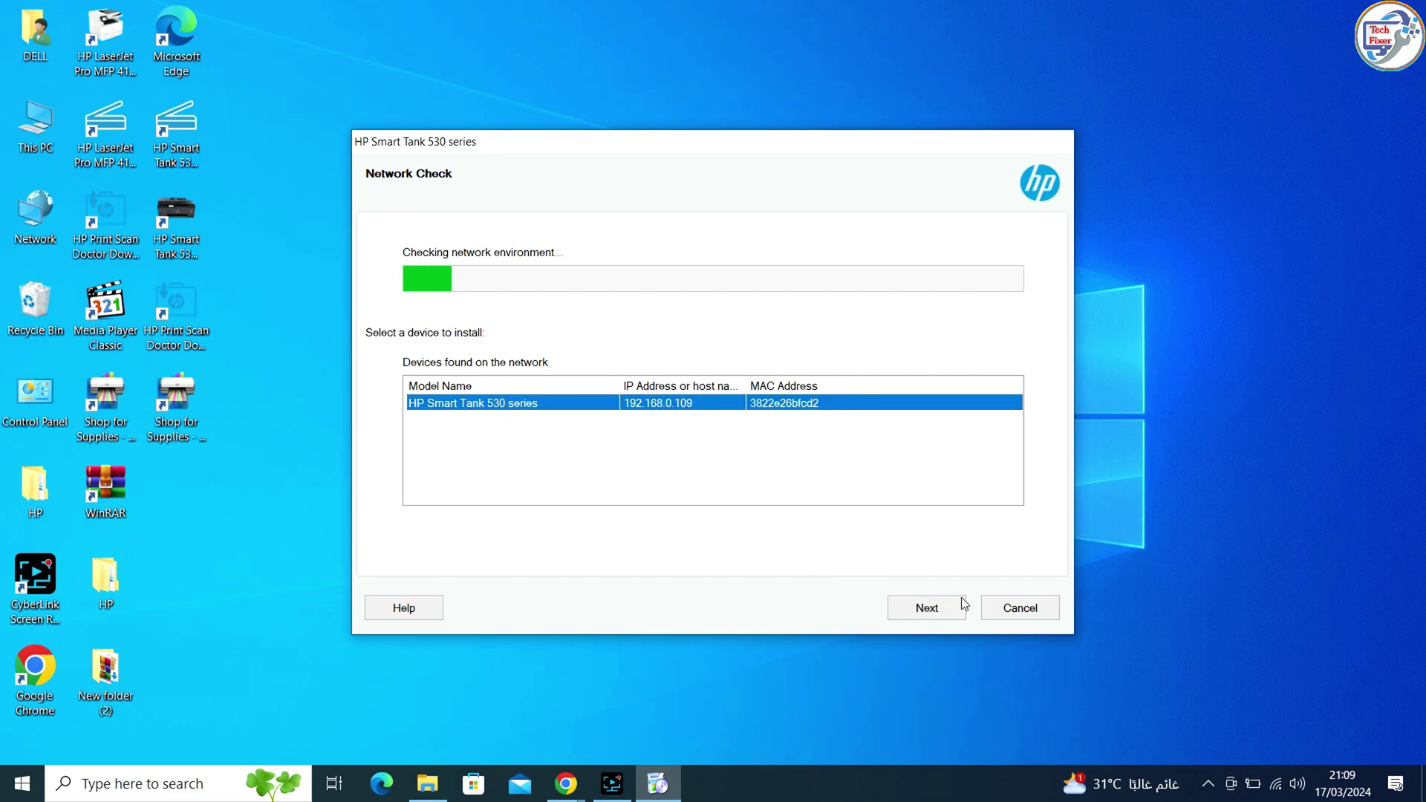
click(930, 609)
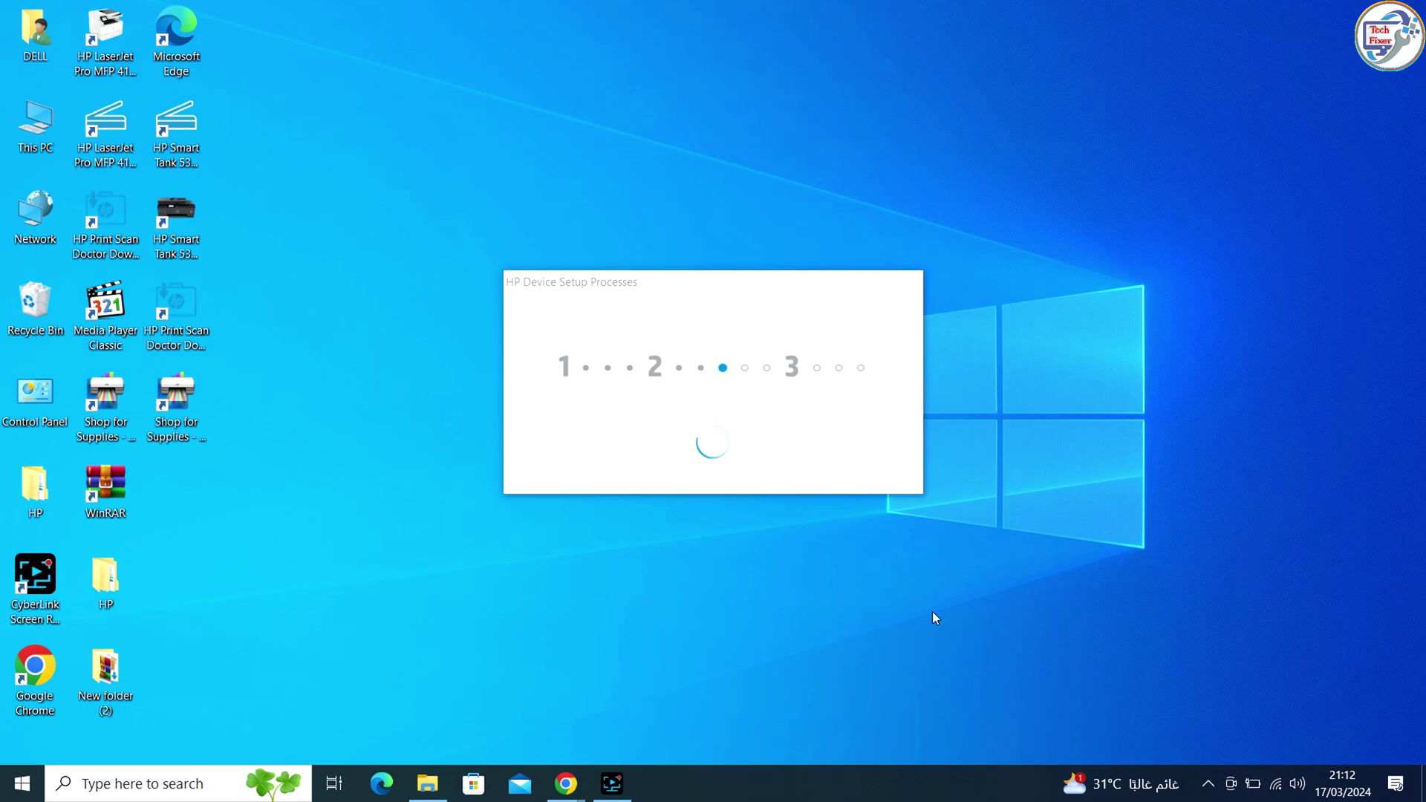
Step: Refresh the desktop from its right-click menu
right_click(1138, 372)
click(1175, 429)
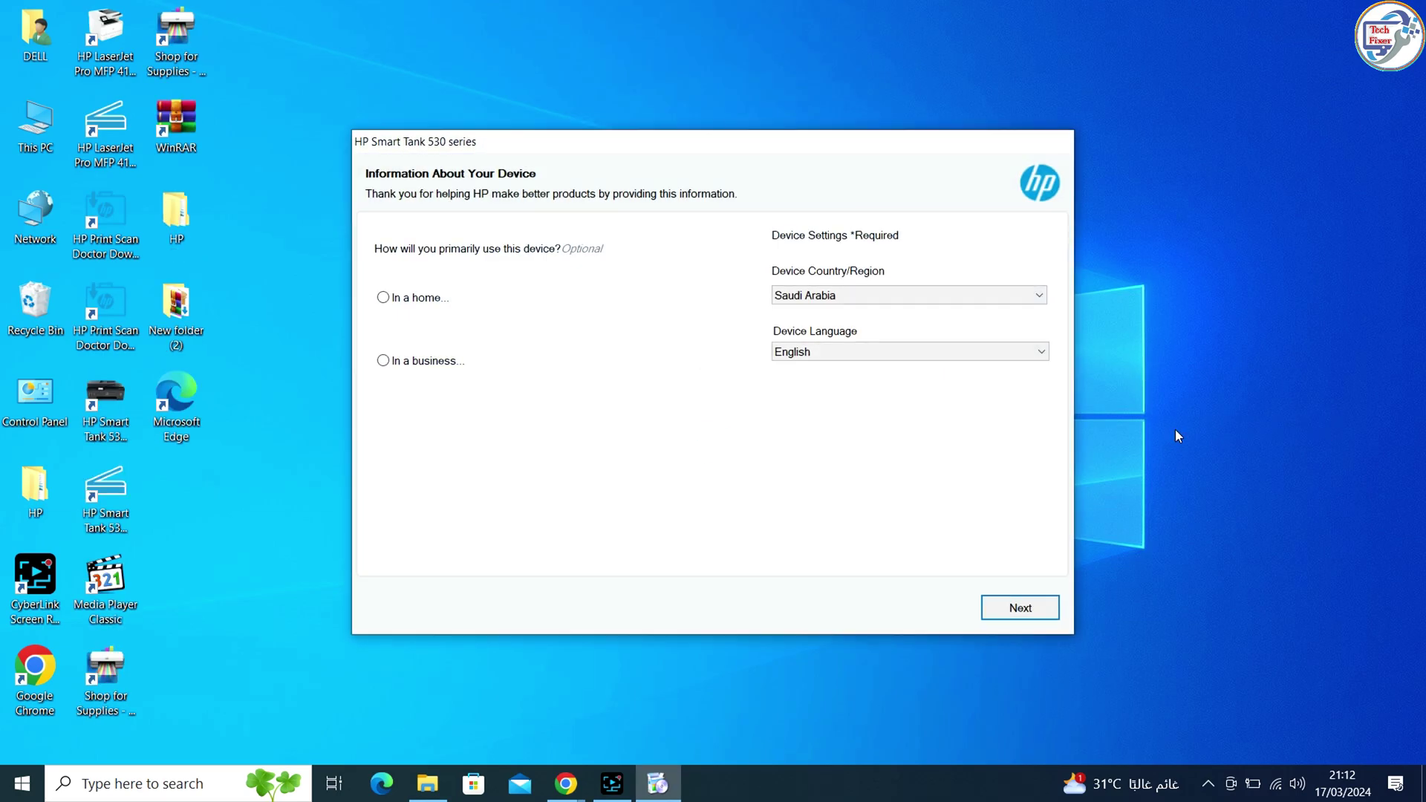